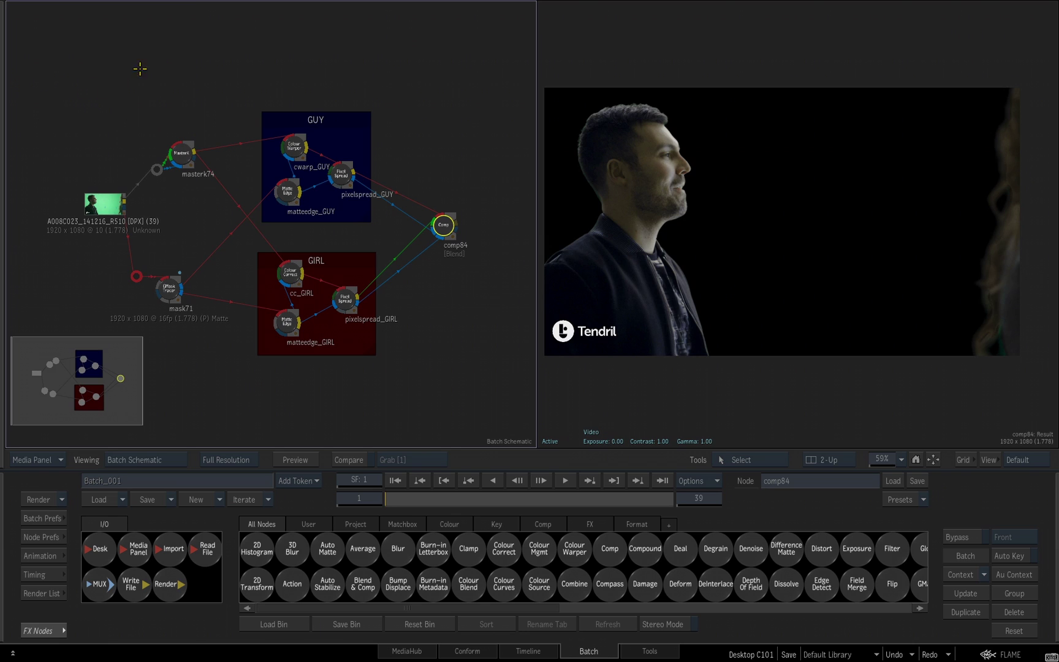
# - Show the media library and bring all five Shelf Reel clips, ALT_CINE_BEAUTY through the mountains matte, into the schematic below the node tree
pyautogui.hotkey('ctrl', 'Tab')
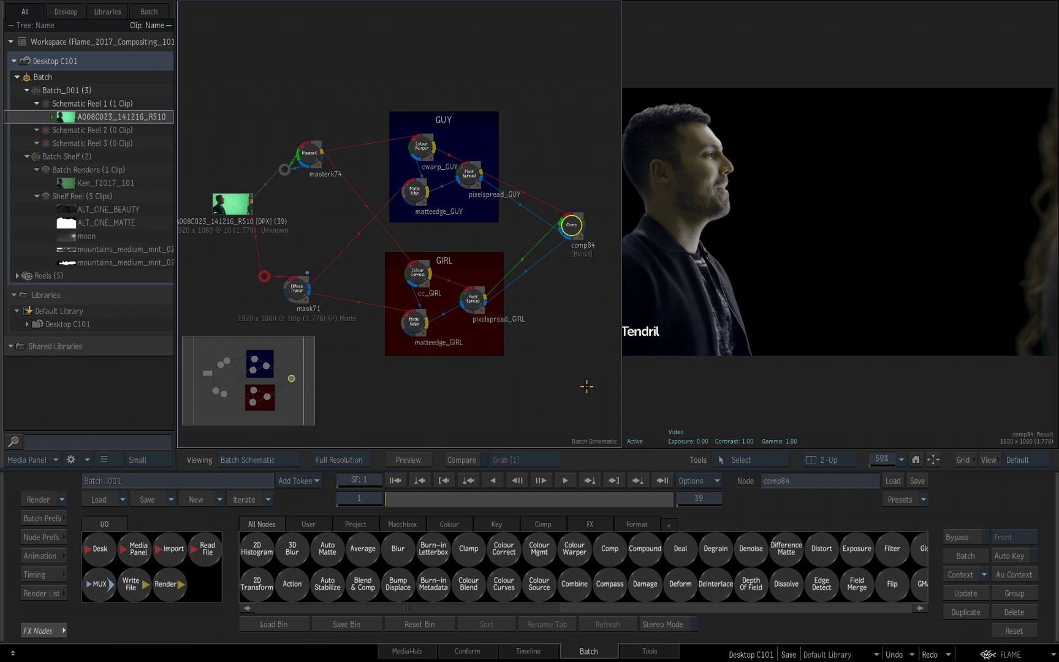
pyautogui.moveTo(568, 329); pyautogui.dragTo(449, 234)
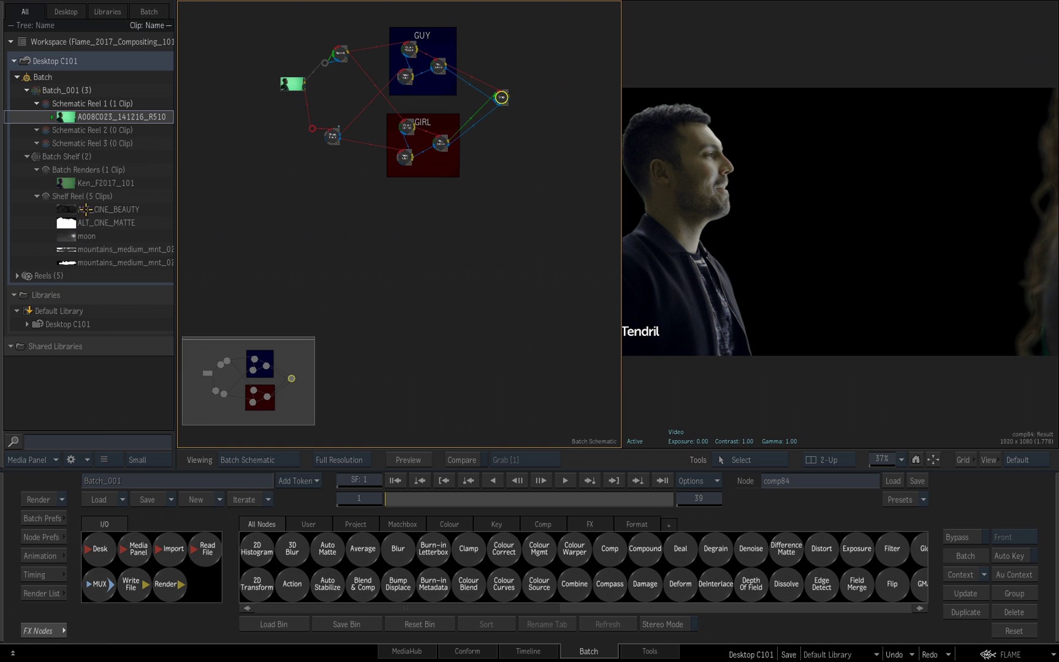
pyautogui.click(87, 209)
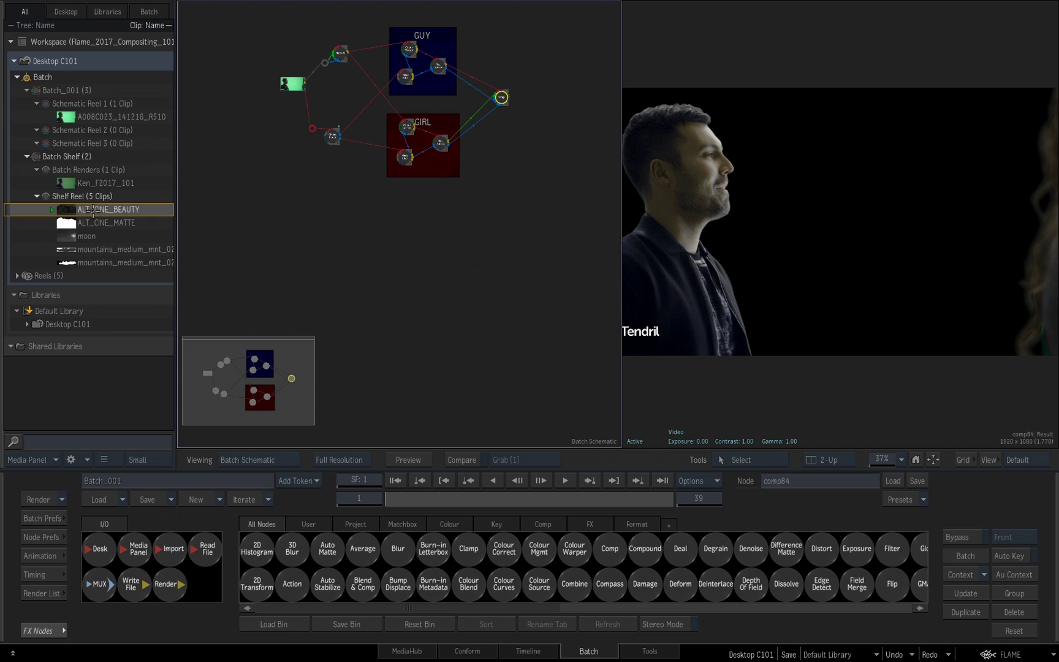
pyautogui.keyDown('shift'); pyautogui.click(111, 262); pyautogui.keyUp('shift')
pyautogui.moveTo(70, 212); pyautogui.dragTo(428, 295)
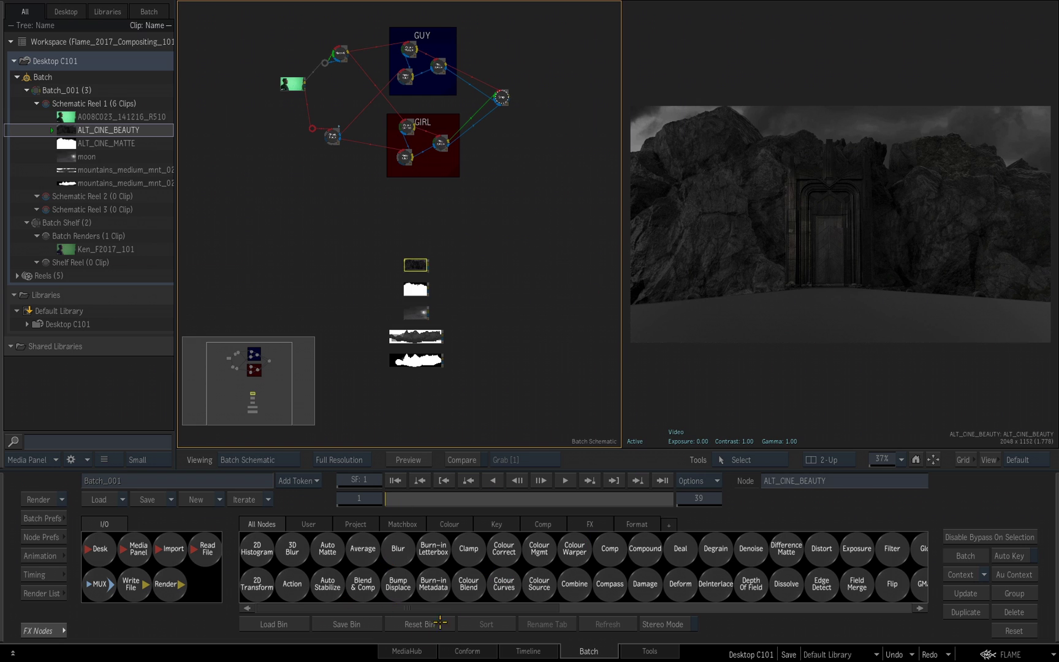
# - Switch to a single-view schematic and place ALT_CINE_BEAUTY and ALT_CINE_MATTE together as a pair beside the other imported clips
pyautogui.hotkey('alt', '1')
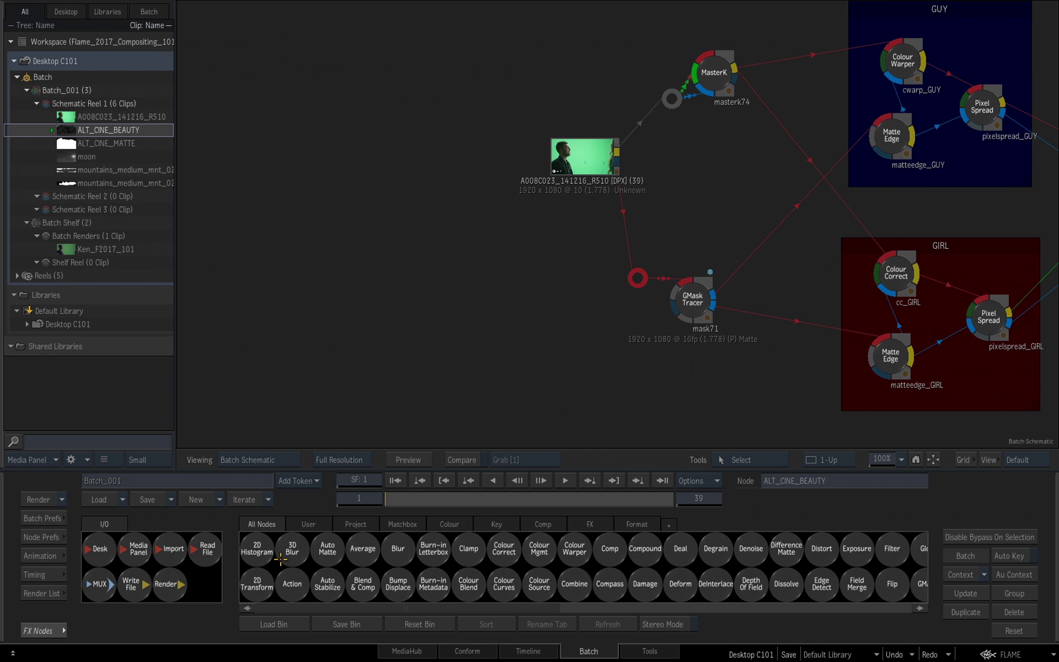
pyautogui.moveTo(703, 218); pyautogui.dragTo(439, 182)
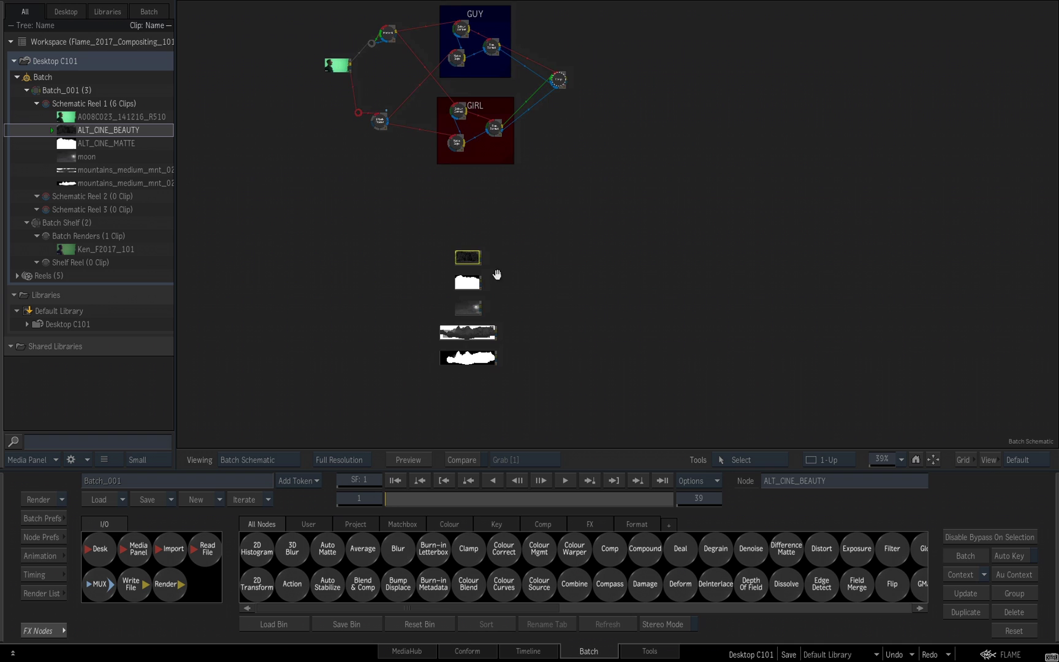
pyautogui.moveTo(490, 389); pyautogui.dragTo(555, 242)
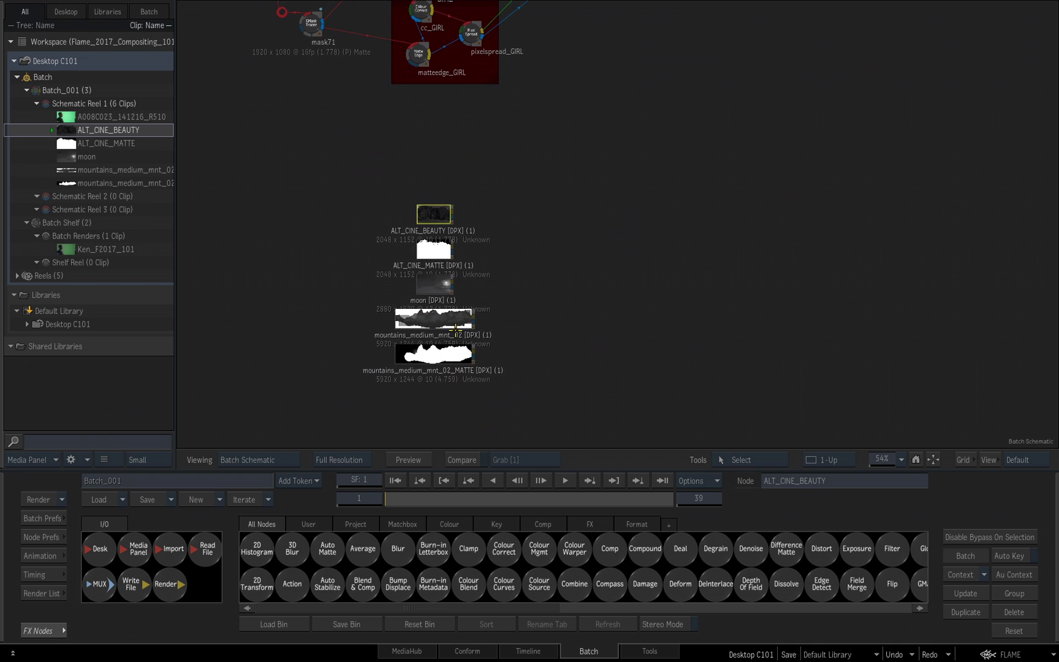
pyautogui.moveTo(432, 215); pyautogui.dragTo(428, 187)
pyautogui.moveTo(434, 252); pyautogui.dragTo(434, 236)
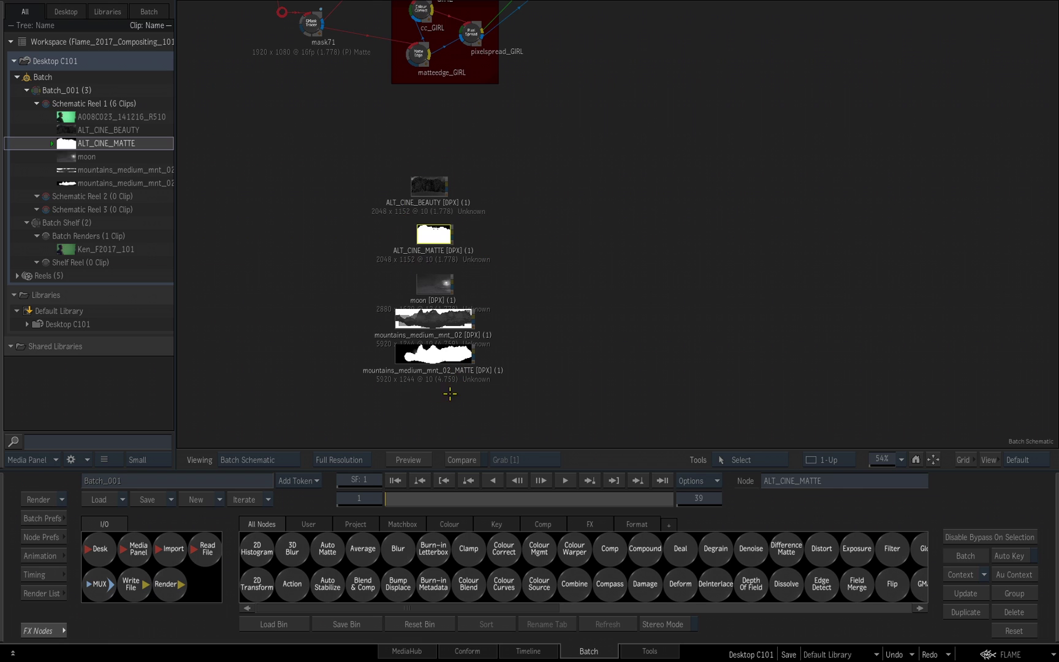
pyautogui.moveTo(422, 185); pyautogui.dragTo(595, 193)
pyautogui.moveTo(428, 234); pyautogui.dragTo(578, 224)
# - Arrange the mountains clip and its matte below the ALT_CINE pair, with the moon clip at the bottom of the column
pyautogui.moveTo(433, 281); pyautogui.dragTo(416, 161)
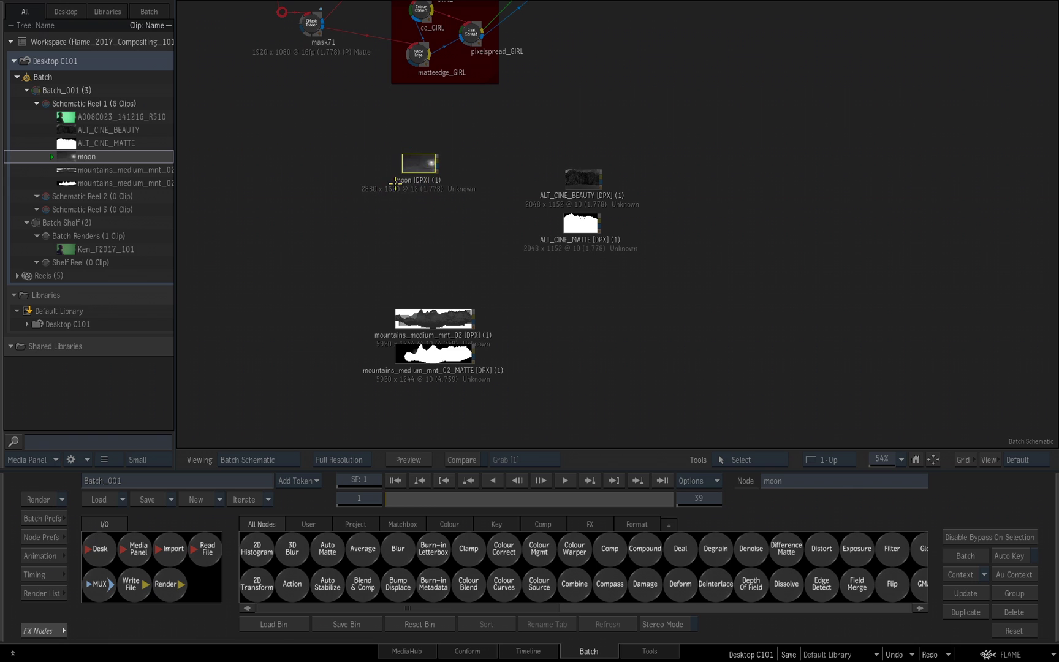
pyautogui.moveTo(432, 317); pyautogui.dragTo(574, 296)
pyautogui.moveTo(448, 354); pyautogui.dragTo(595, 348)
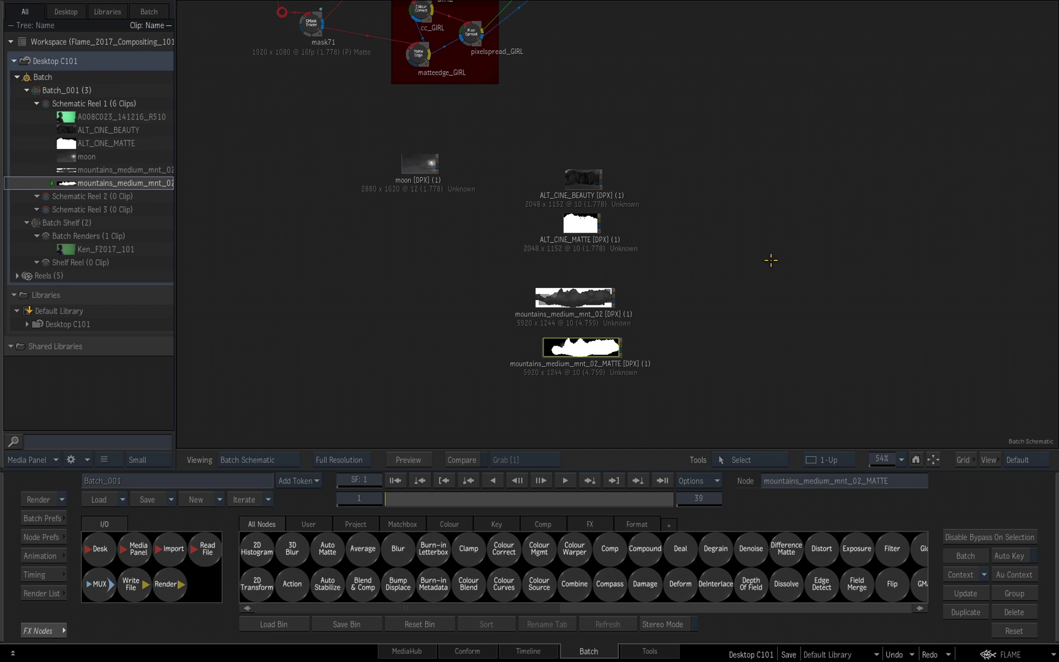
pyautogui.moveTo(420, 164); pyautogui.dragTo(580, 399)
# - Add an Action node beside the column of background clips and frame it
pyautogui.moveTo(457, 609); pyautogui.dragTo(412, 616)
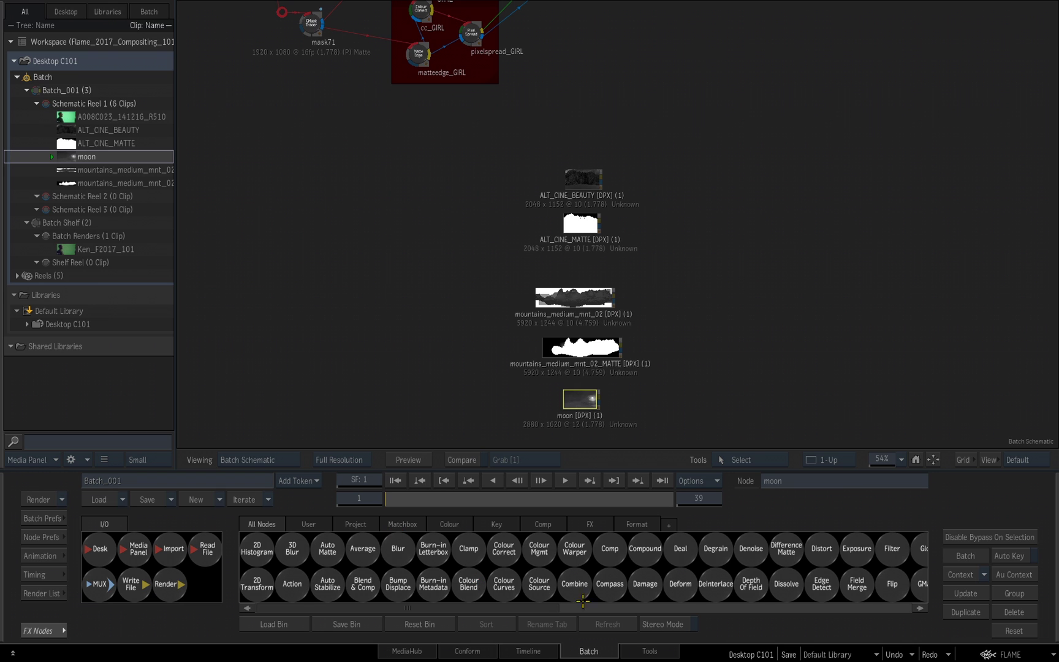
pyautogui.moveTo(490, 608); pyautogui.dragTo(370, 607)
pyautogui.click(291, 584)
pyautogui.click(711, 281)
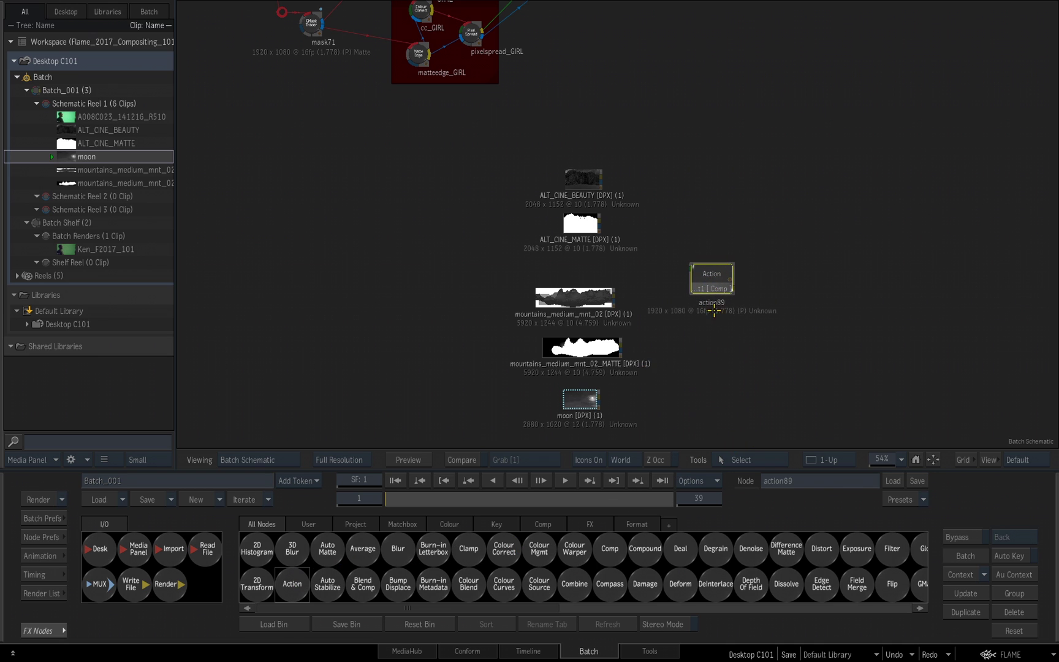
pyautogui.press('f')
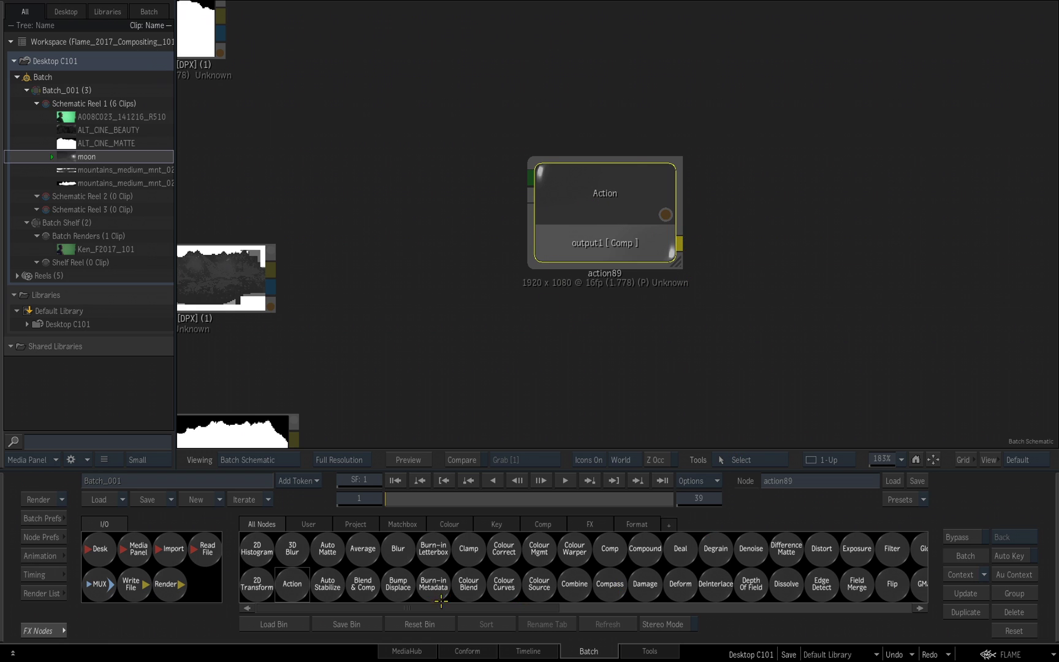
# - Return to the 2-Up layout, hide the media library and frame the background clips with the Action node
pyautogui.hotkey('alt', '2')
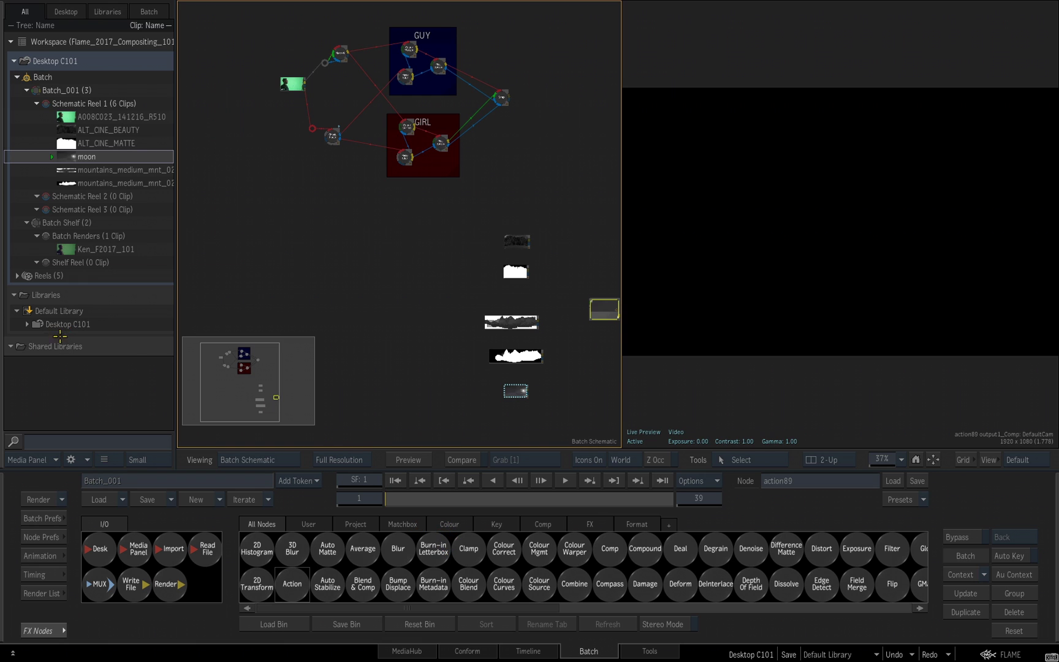
pyautogui.hotkey('ctrl', 'Tab')
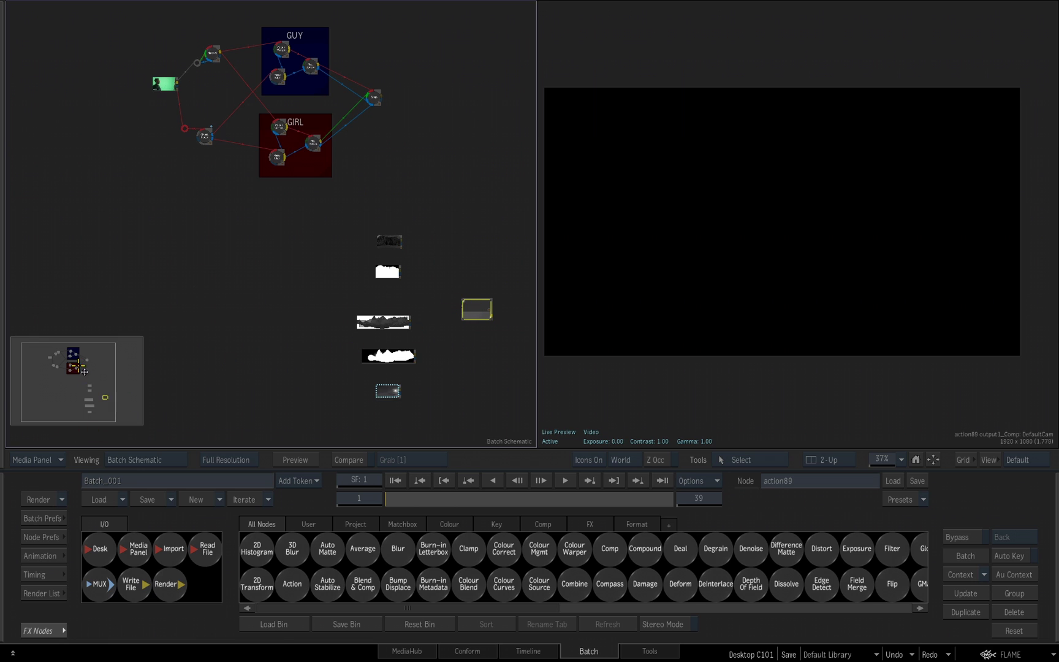
pyautogui.moveTo(79, 380); pyautogui.dragTo(109, 413)
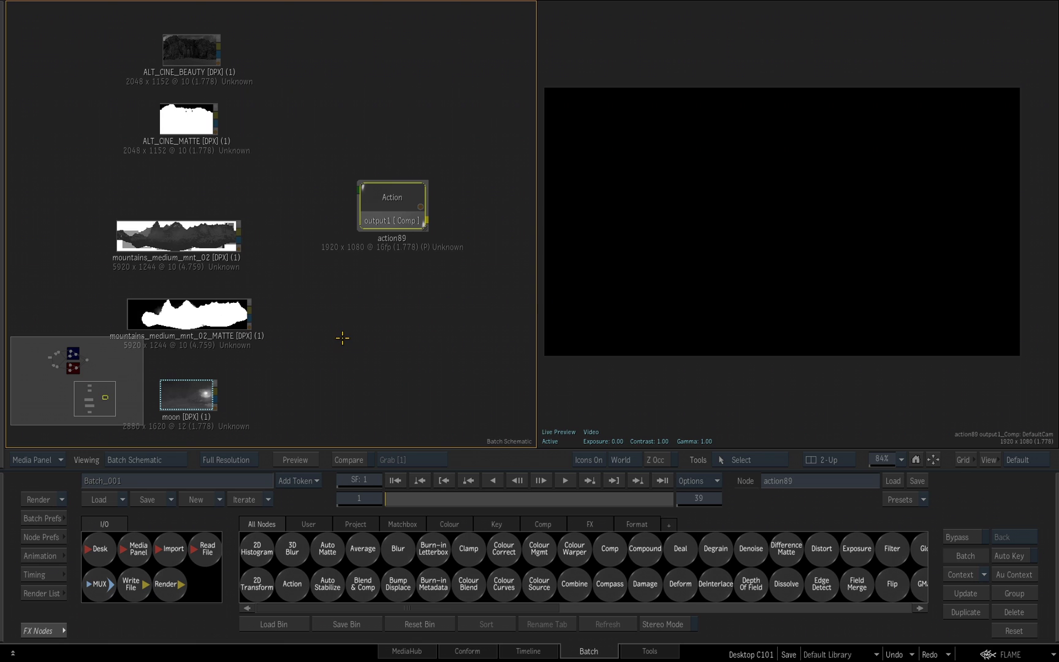
# - Open the Action node's controls and review its Media, Object, Source, Output and Analyzer settings, returning to the Node Bin
pyautogui.doubleClick(388, 204)
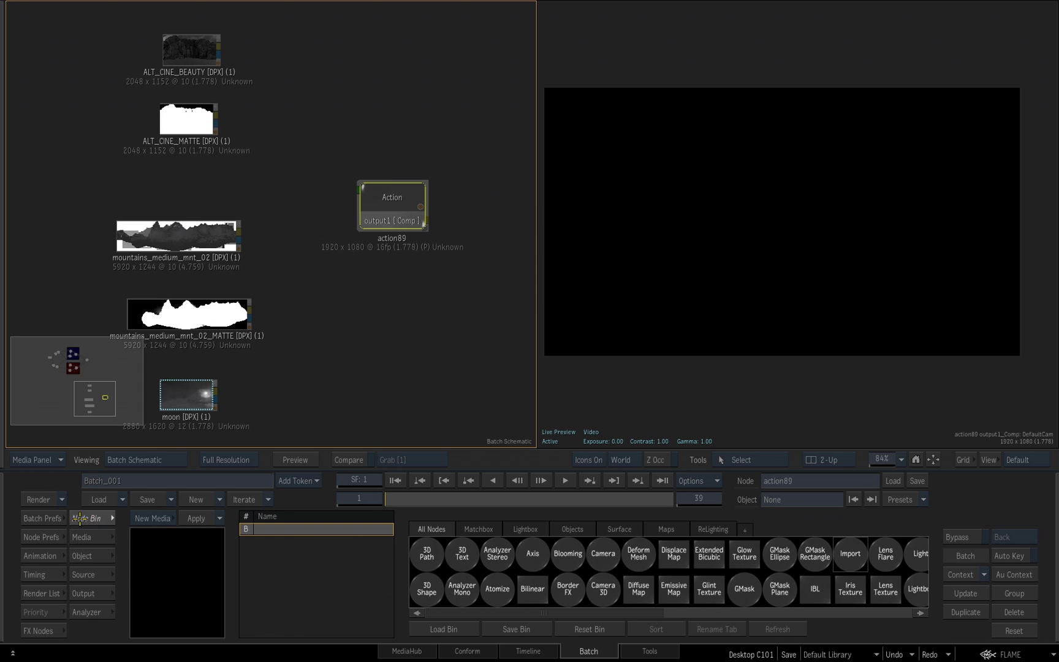
pyautogui.click(93, 539)
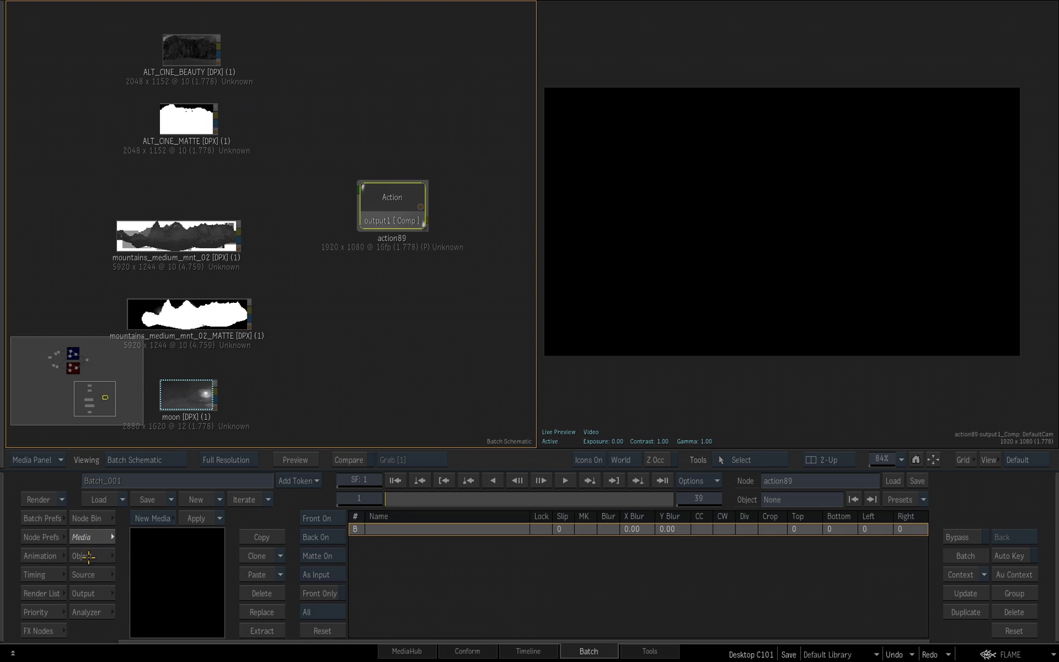
pyautogui.click(86, 556)
pyautogui.click(86, 575)
pyautogui.click(89, 593)
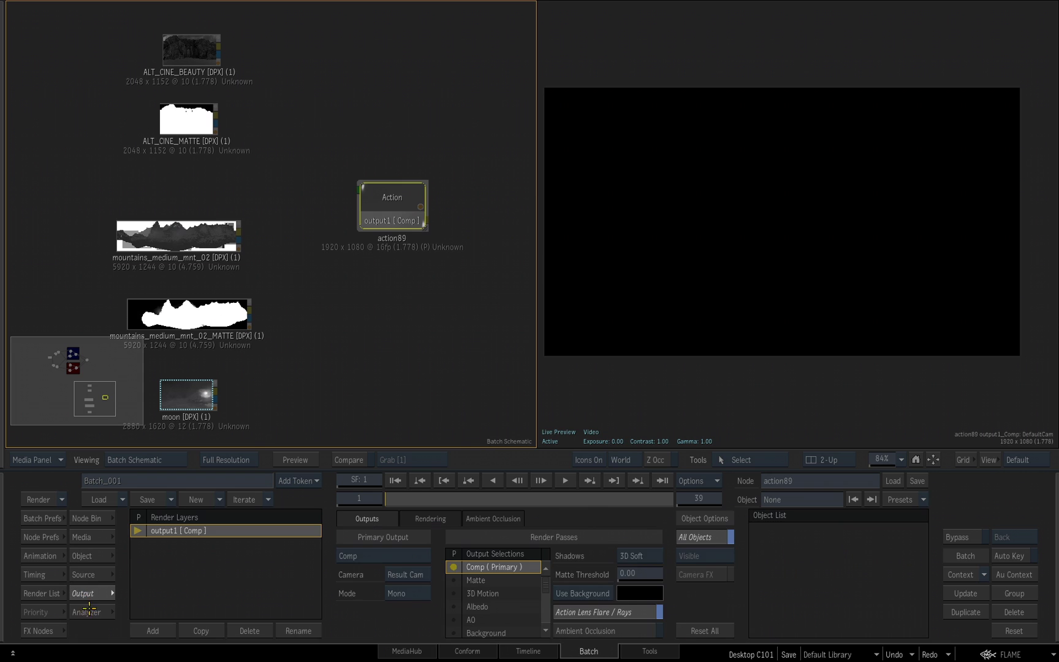
pyautogui.click(90, 613)
pyautogui.click(93, 519)
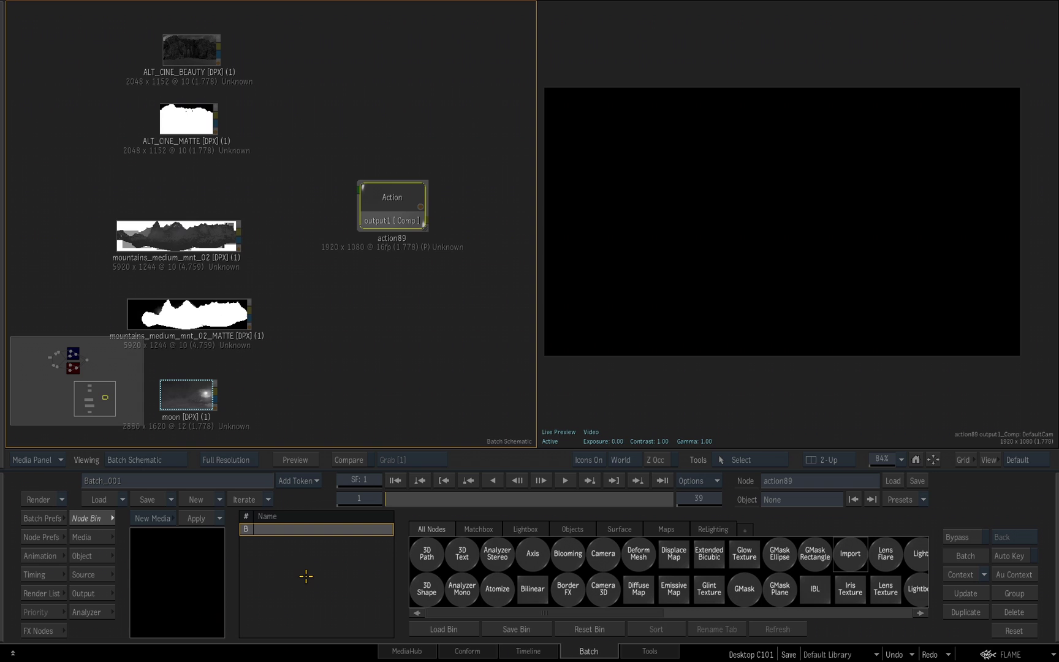
# - Display the Action Schematic in place of the Batch Schematic and reposition the default camera node higher in it
pyautogui.moveTo(395, 185); pyautogui.dragTo(391, 192)
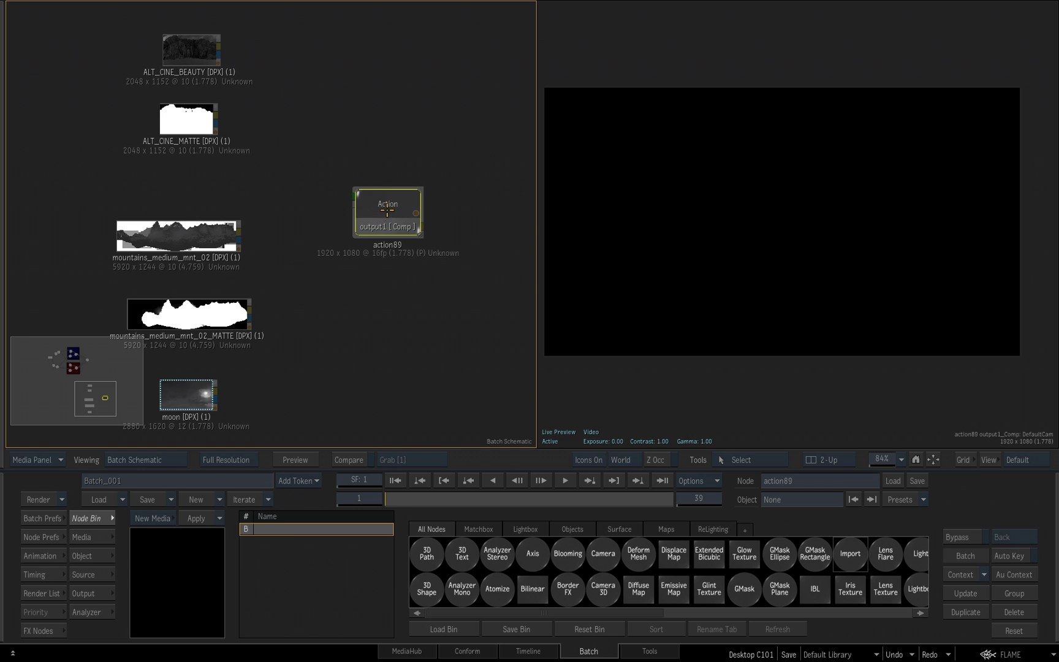
pyautogui.moveTo(385, 210); pyautogui.dragTo(385, 213)
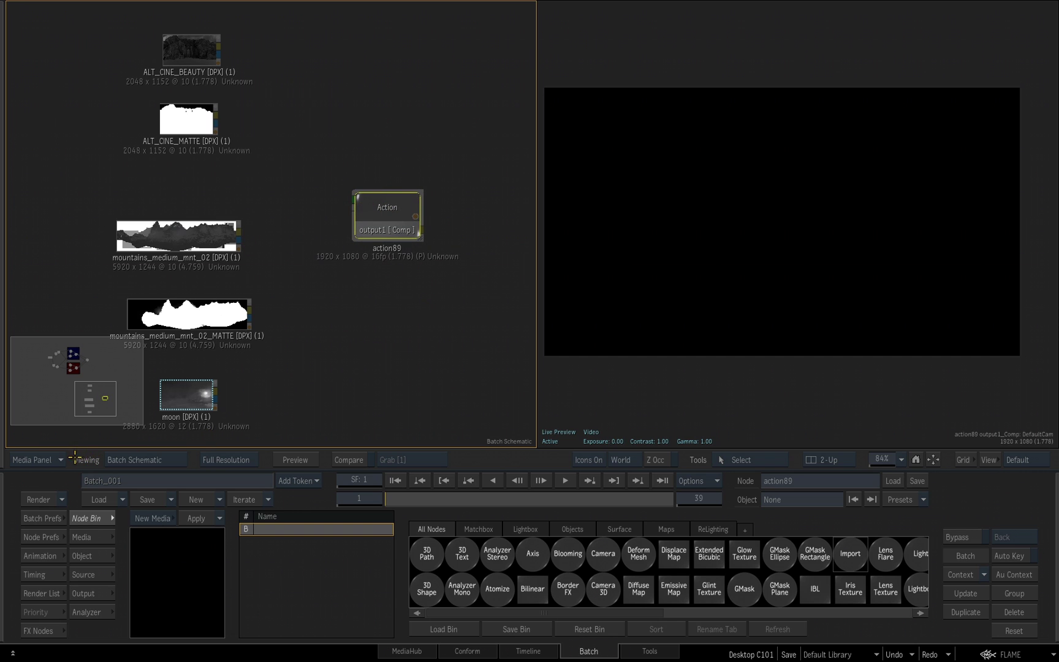
pyautogui.click(147, 457)
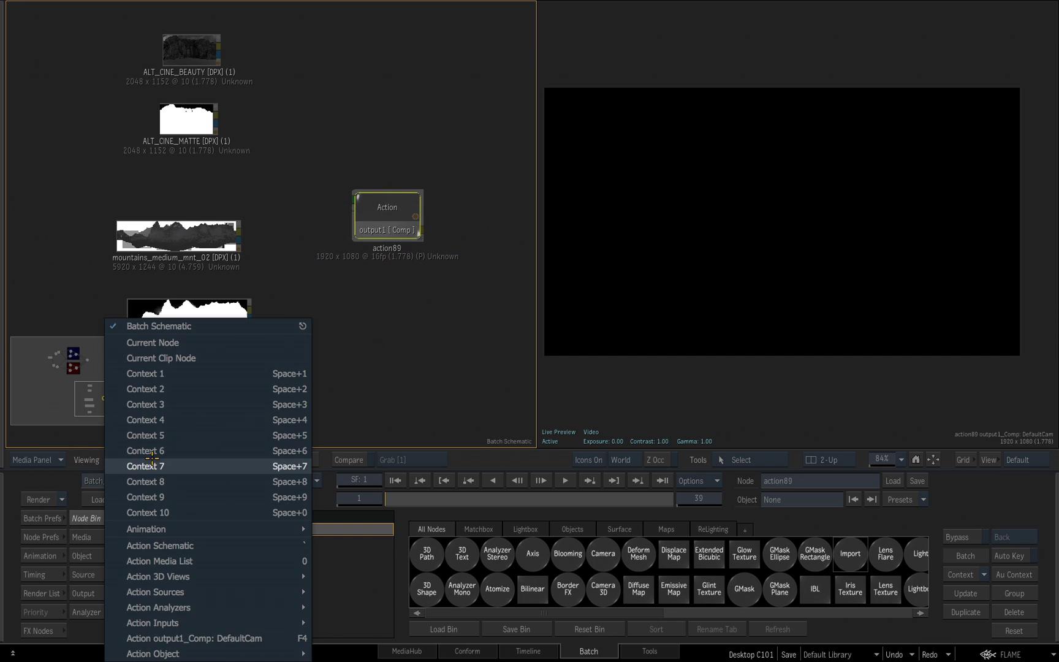
pyautogui.moveTo(224, 641)
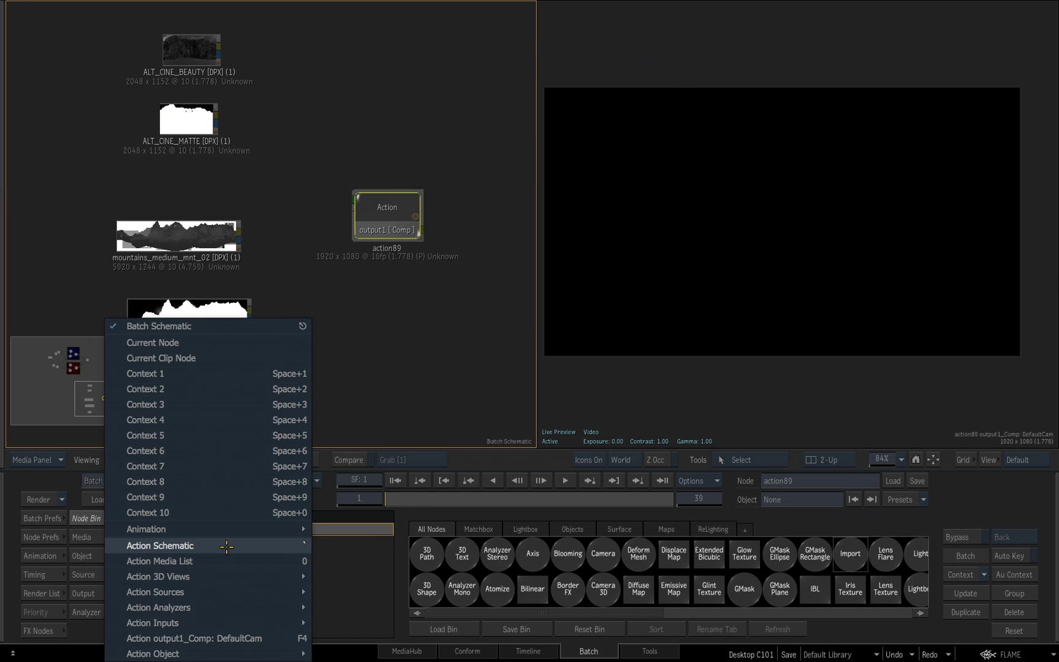
pyautogui.click(226, 547)
pyautogui.moveTo(92, 377); pyautogui.dragTo(76, 368)
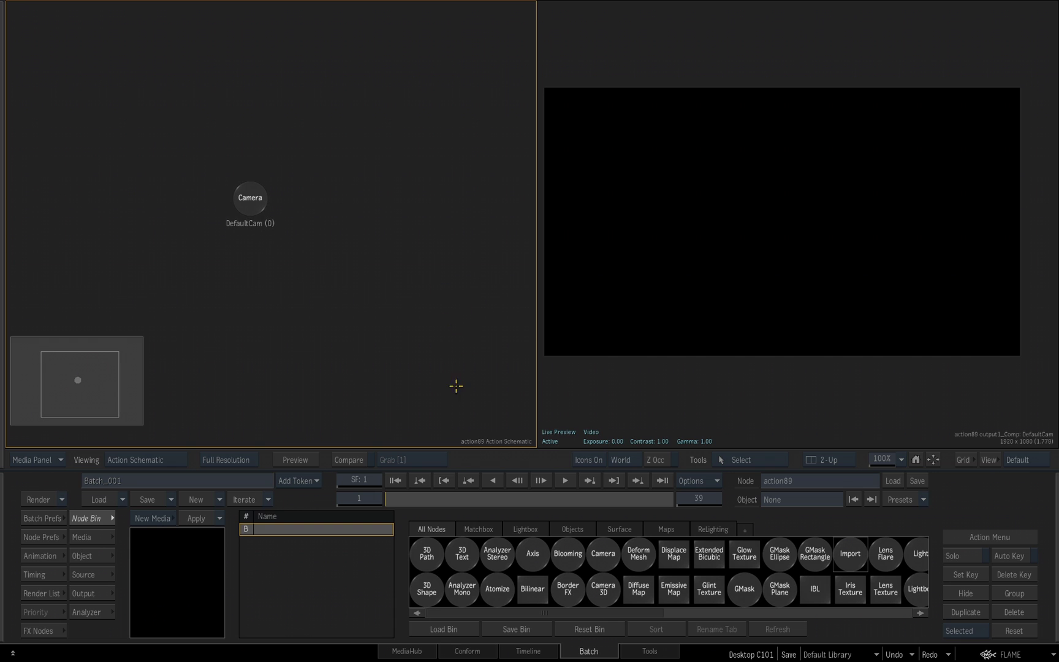
pyautogui.click(247, 196)
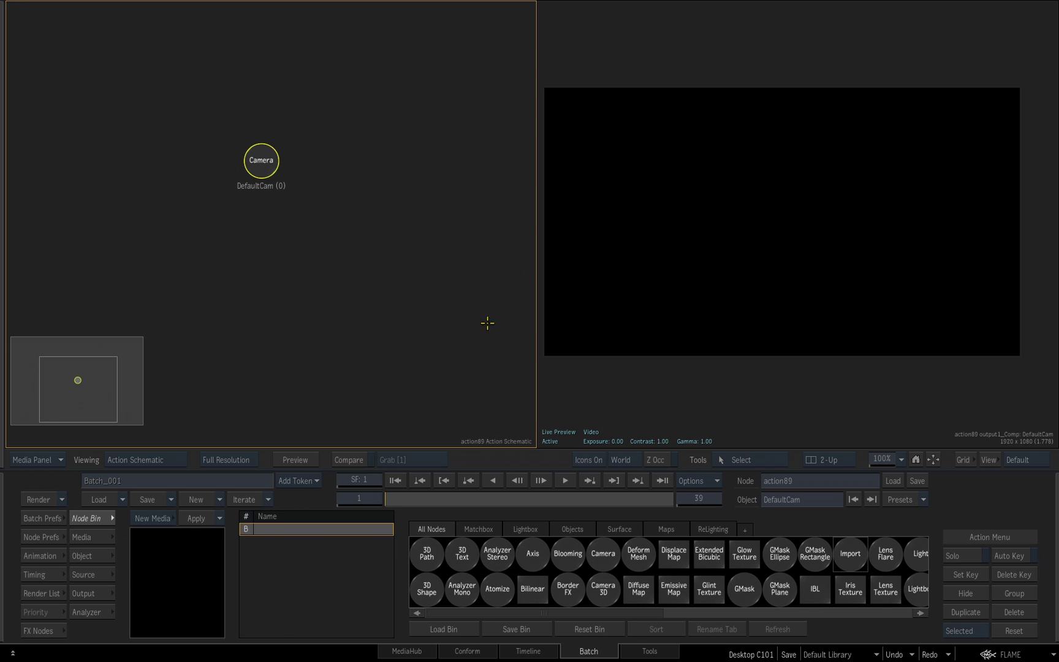
# - Set the result viewport to the Action Top view and frame the whole camera and its field of view
pyautogui.click(667, 381)
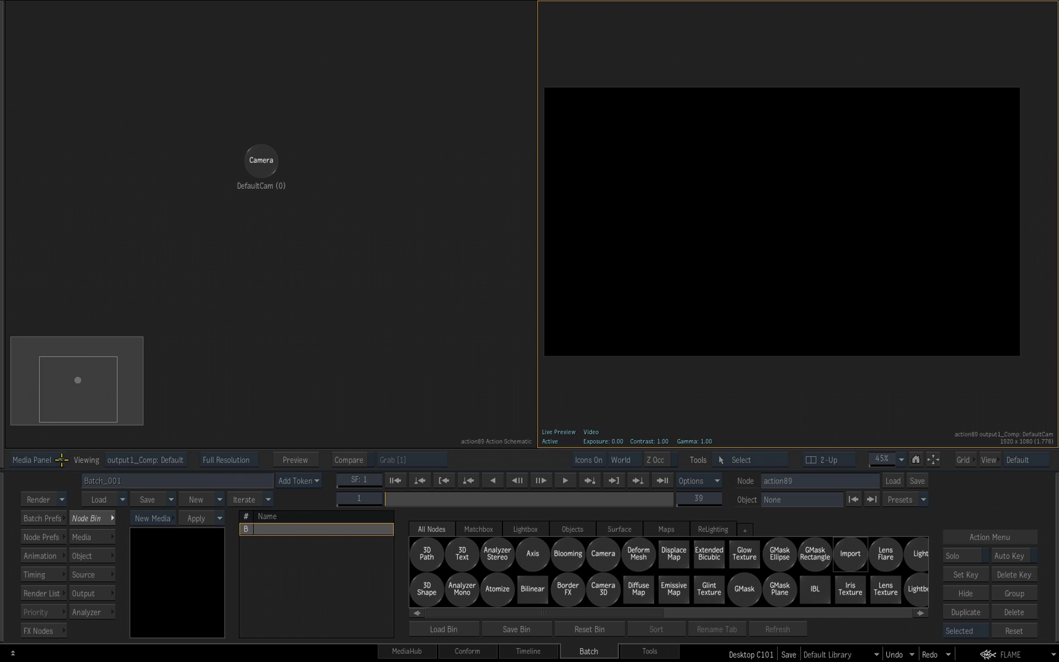
pyautogui.click(149, 460)
pyautogui.moveTo(139, 399)
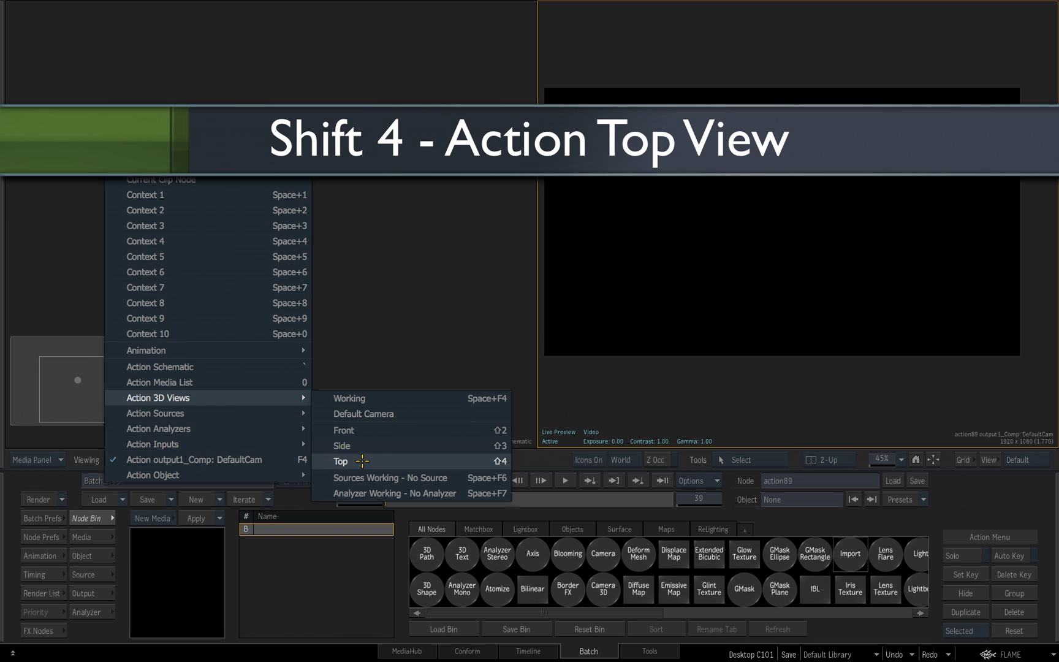
pyautogui.click(362, 461)
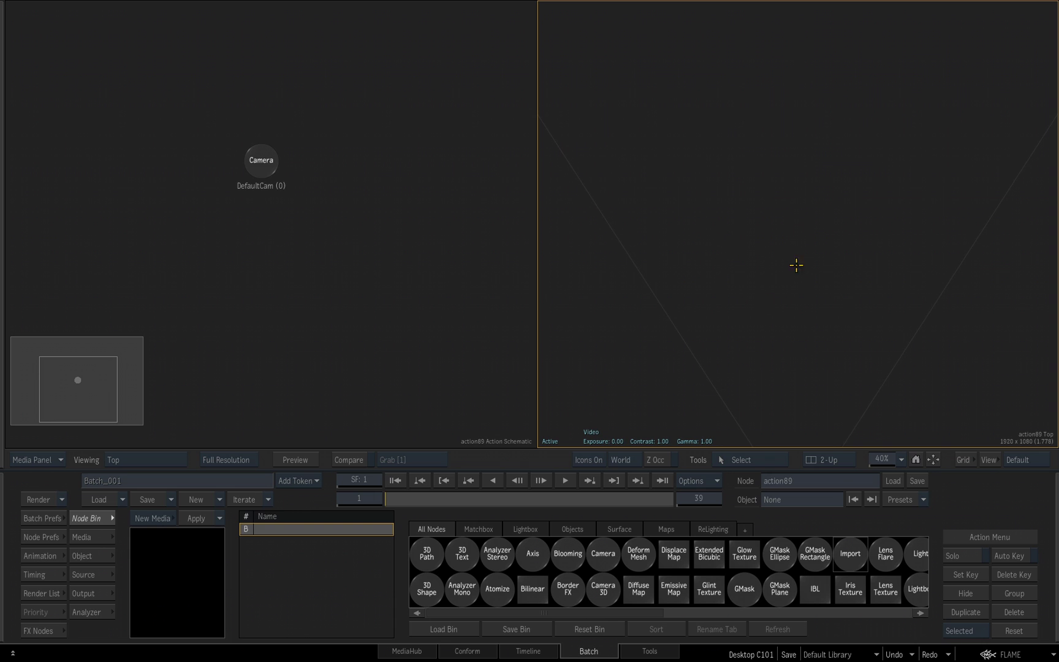
pyautogui.moveTo(781, 273); pyautogui.dragTo(646, 369)
# - Try a Z position of about 1435.6 on the default camera, undo the change and return to the Action Node Bin
pyautogui.click(797, 384)
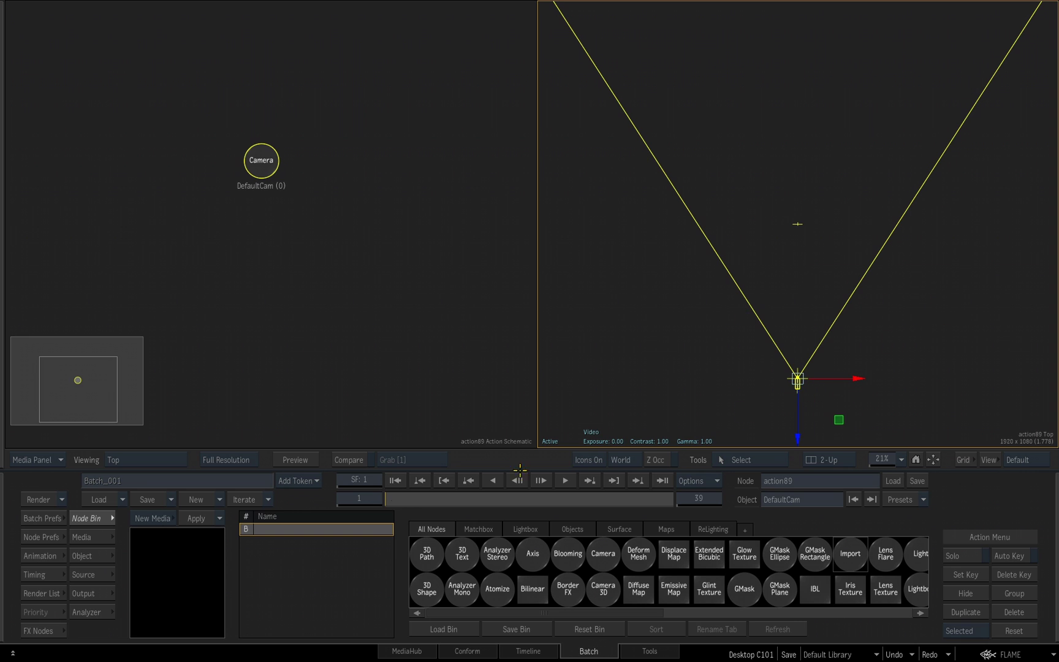
pyautogui.click(90, 556)
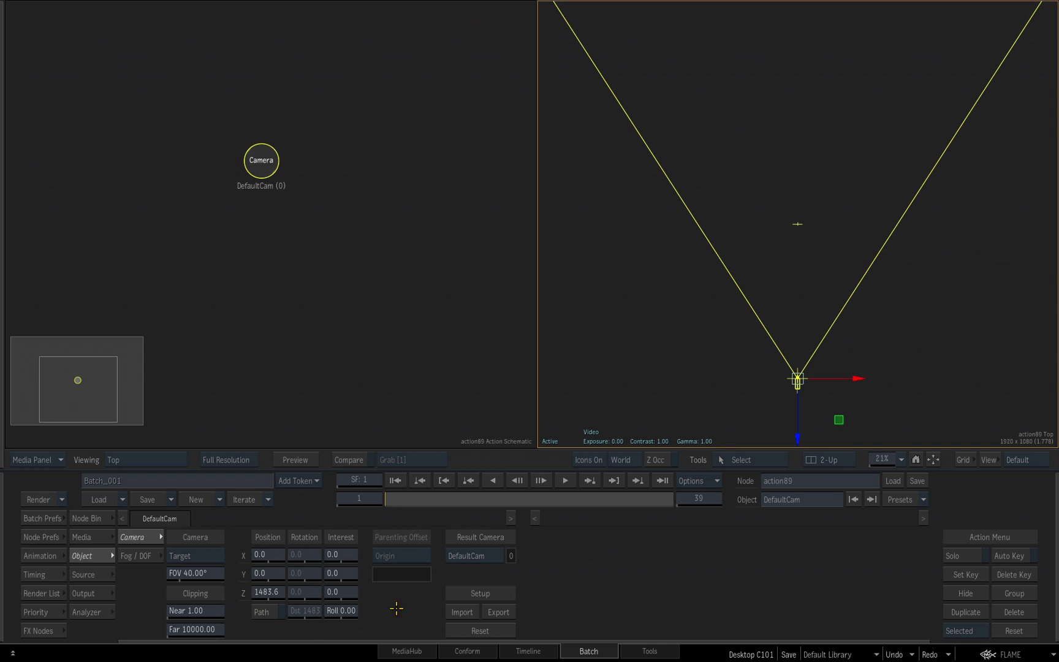
pyautogui.moveTo(284, 595); pyautogui.dragTo(334, 624)
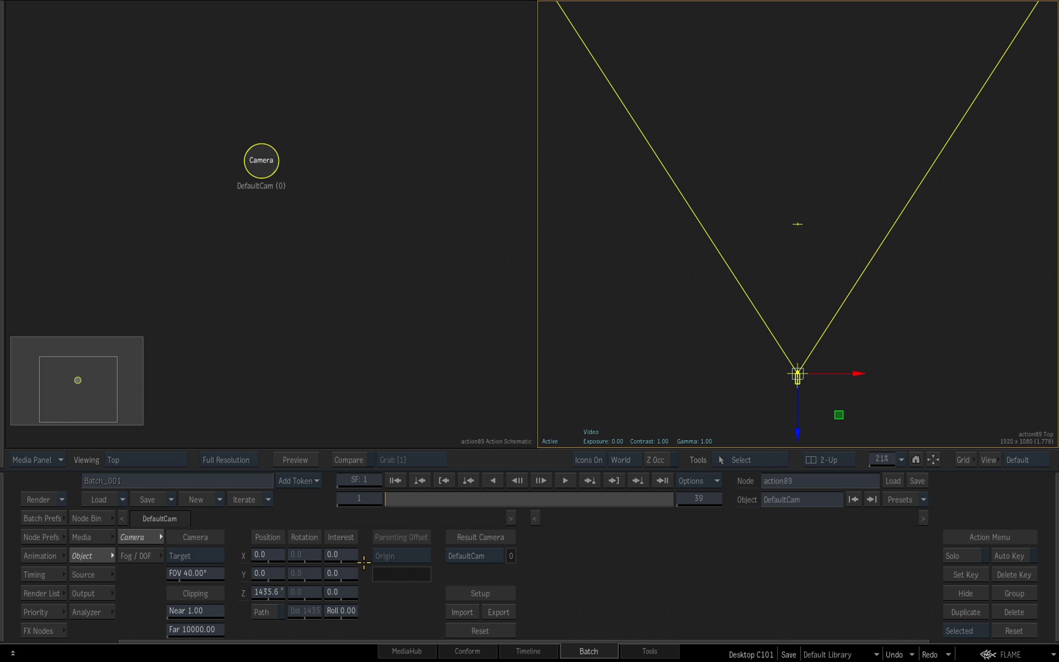
pyautogui.hotkey('ctrl', 'z')
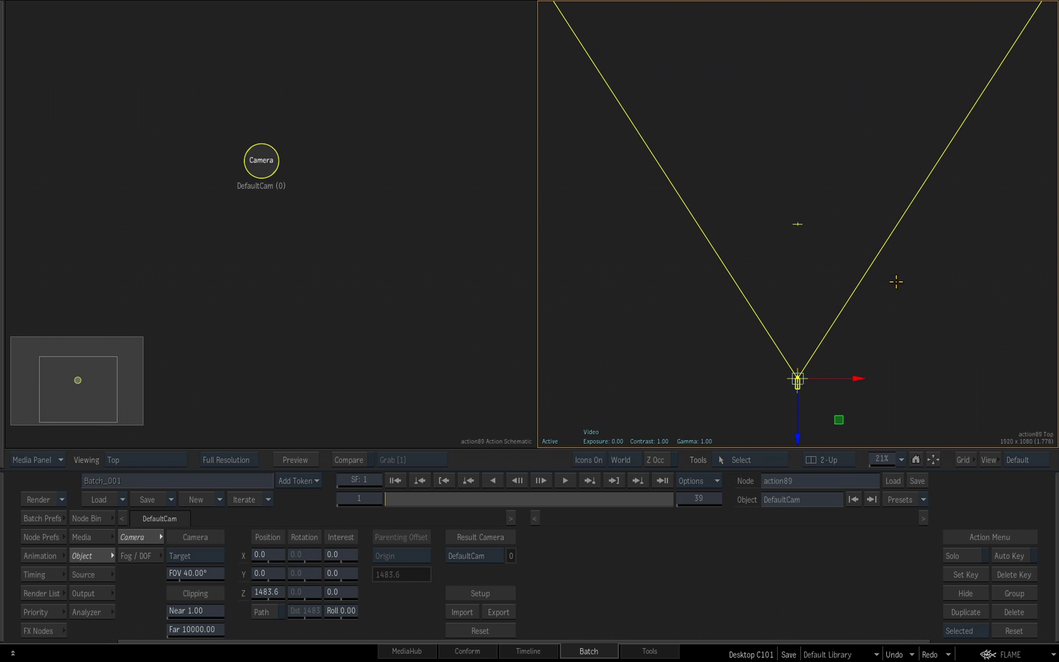
pyautogui.click(338, 277)
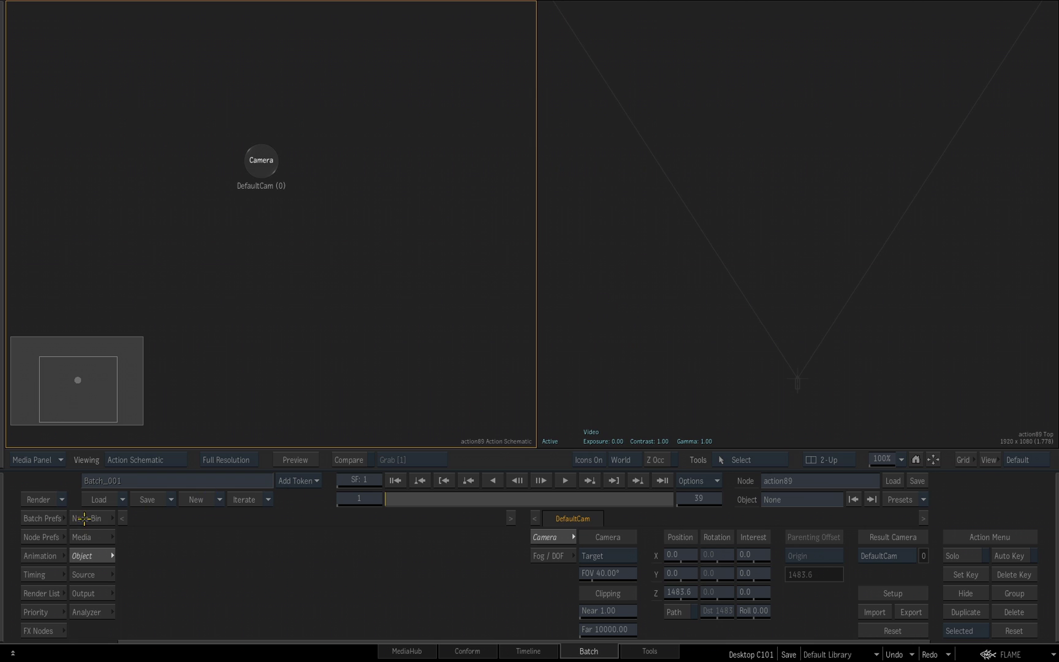
pyautogui.click(83, 518)
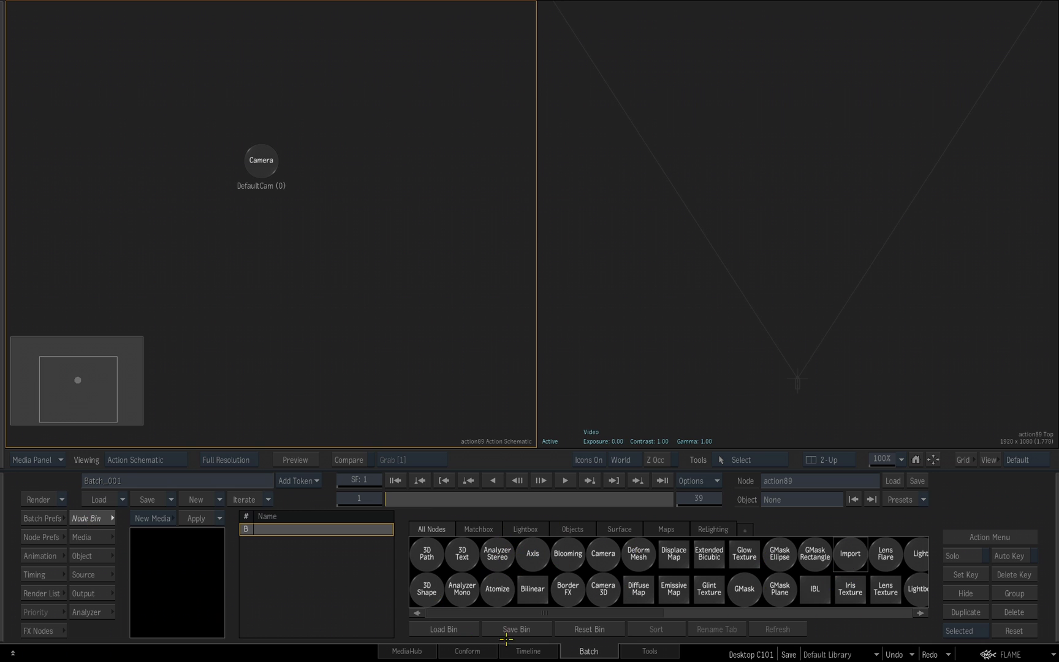
# - Browse the Action Node Bin's full node list and its Matchbox, Lightbox, Objects, Surface, Maps and ReLighting categories, returning to All Nodes
pyautogui.moveTo(514, 612); pyautogui.dragTo(469, 612)
pyautogui.moveTo(634, 613); pyautogui.dragTo(552, 614)
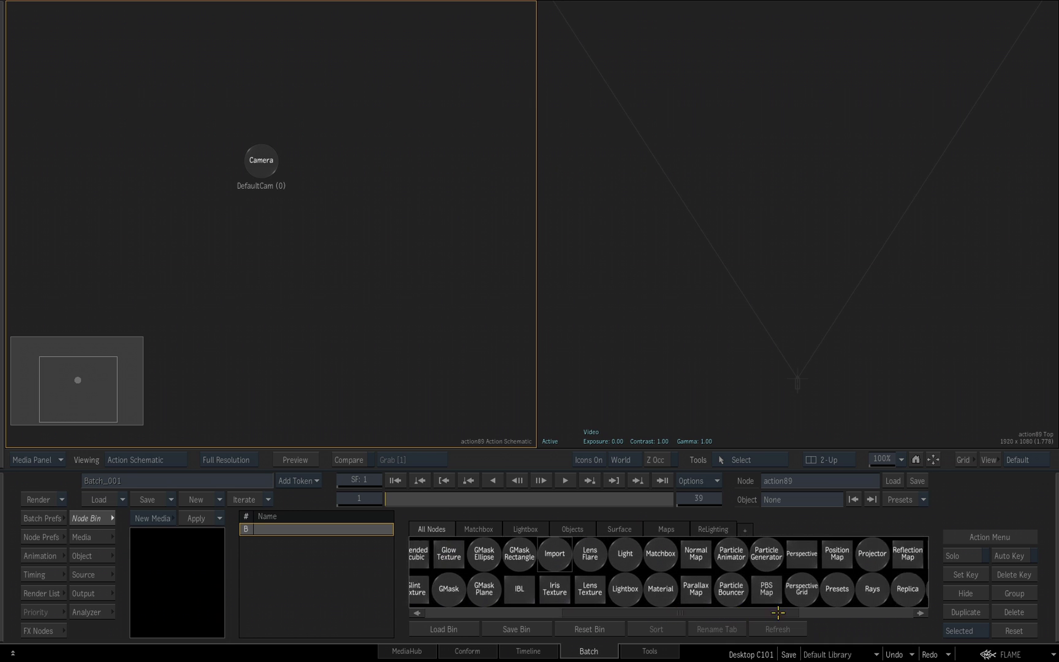
pyautogui.click(479, 529)
pyautogui.click(526, 529)
pyautogui.click(568, 531)
pyautogui.click(623, 530)
pyautogui.click(705, 531)
pyautogui.click(653, 531)
pyautogui.click(619, 529)
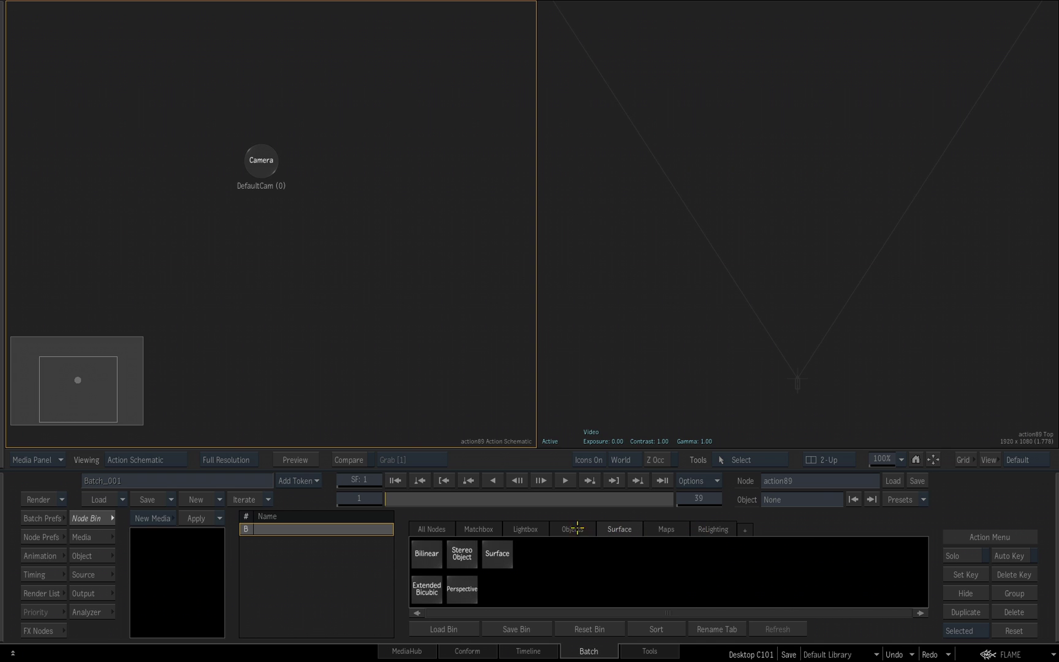
pyautogui.click(573, 529)
pyautogui.click(478, 529)
pyautogui.click(431, 529)
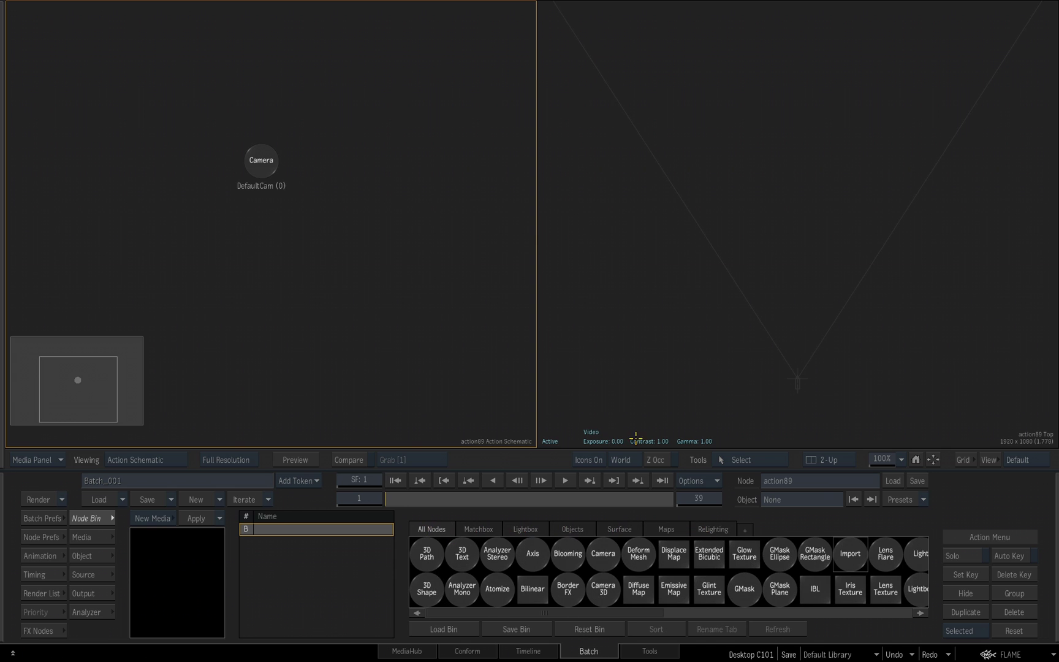
# - Look through the Batch FX Nodes bin for comparison, returning to the Action Node Bin
pyautogui.click(35, 632)
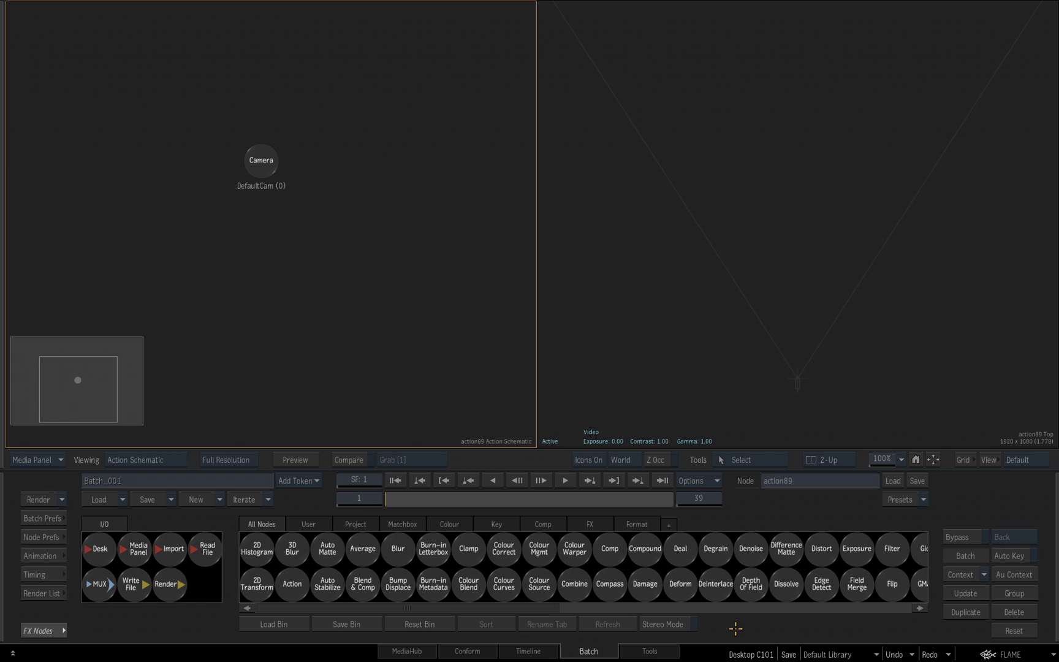
pyautogui.moveTo(496, 608); pyautogui.dragTo(515, 635)
pyautogui.click(34, 630)
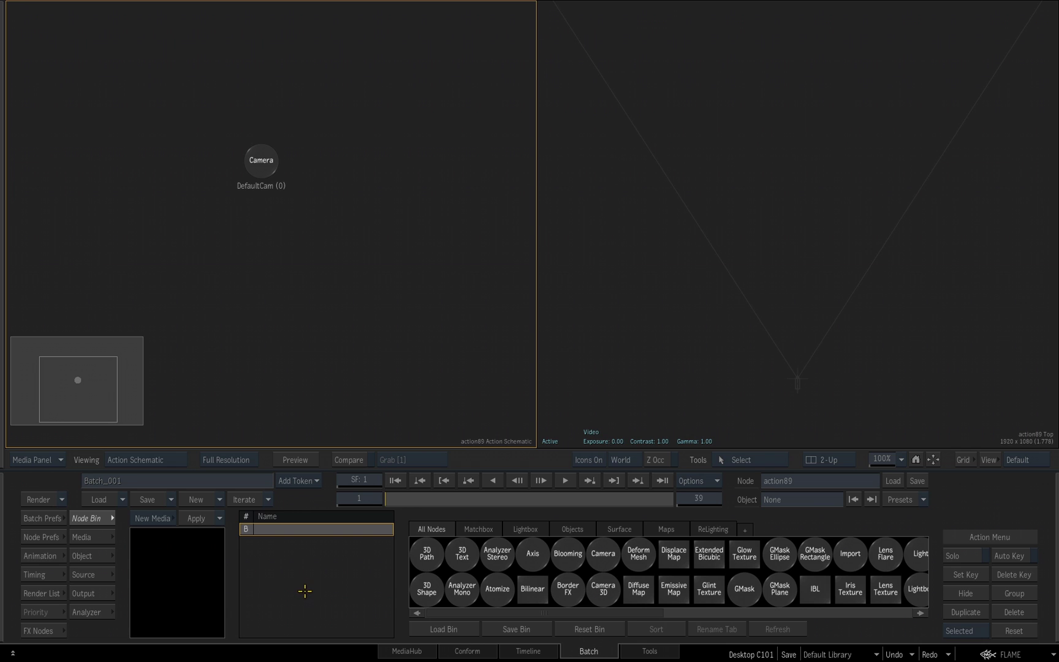
# - Set the Top view viewport to the Action's output1_Comp result and widen that viewport
pyautogui.click(640, 273)
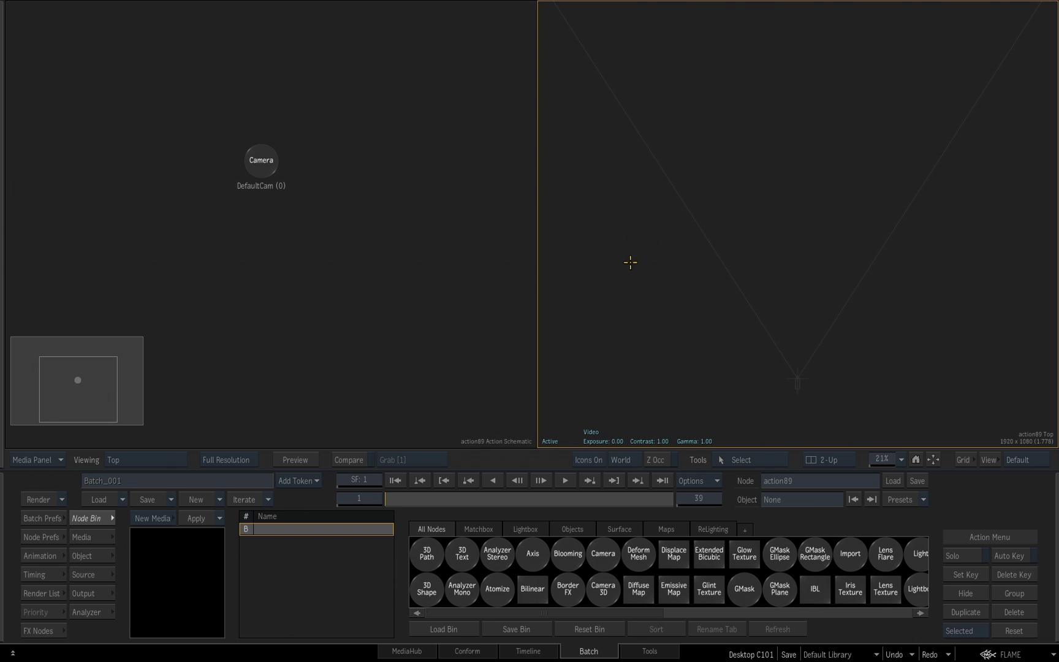
pyautogui.press('F4')
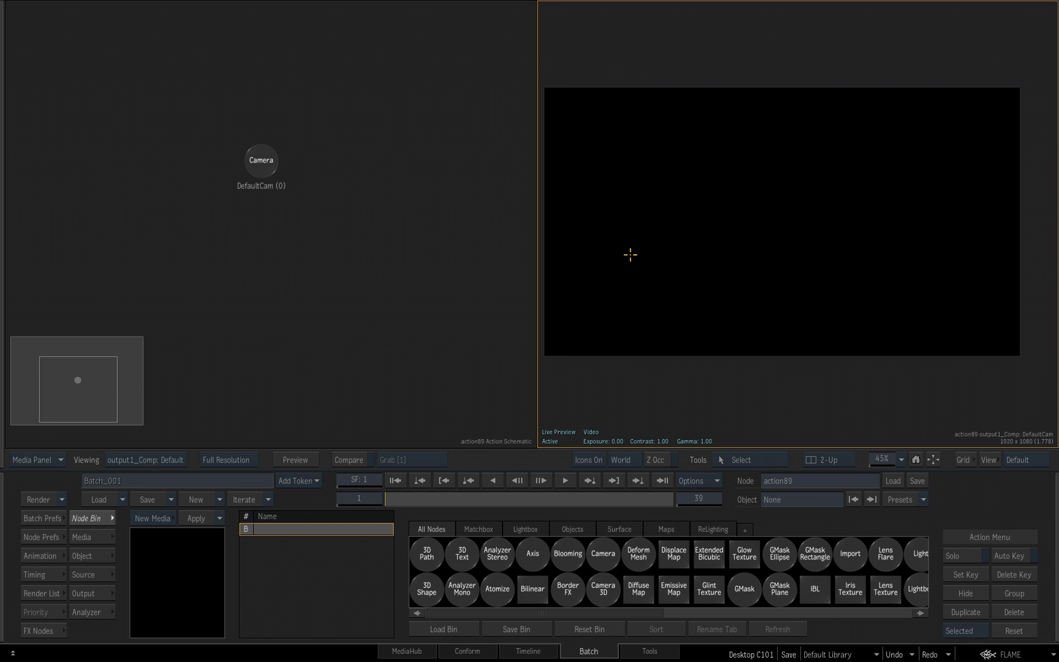
pyautogui.moveTo(539, 348); pyautogui.dragTo(473, 317)
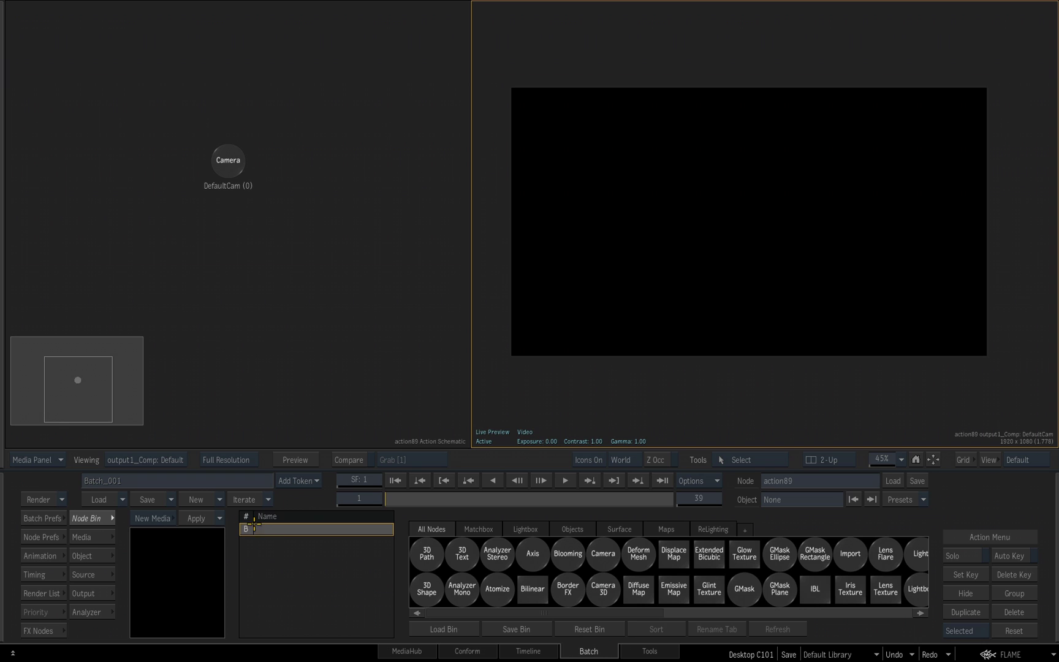
# - Show the Action's Media list and display the Batch Schematic in place of the Action Schematic, nudging the Action node slightly
pyautogui.click(85, 537)
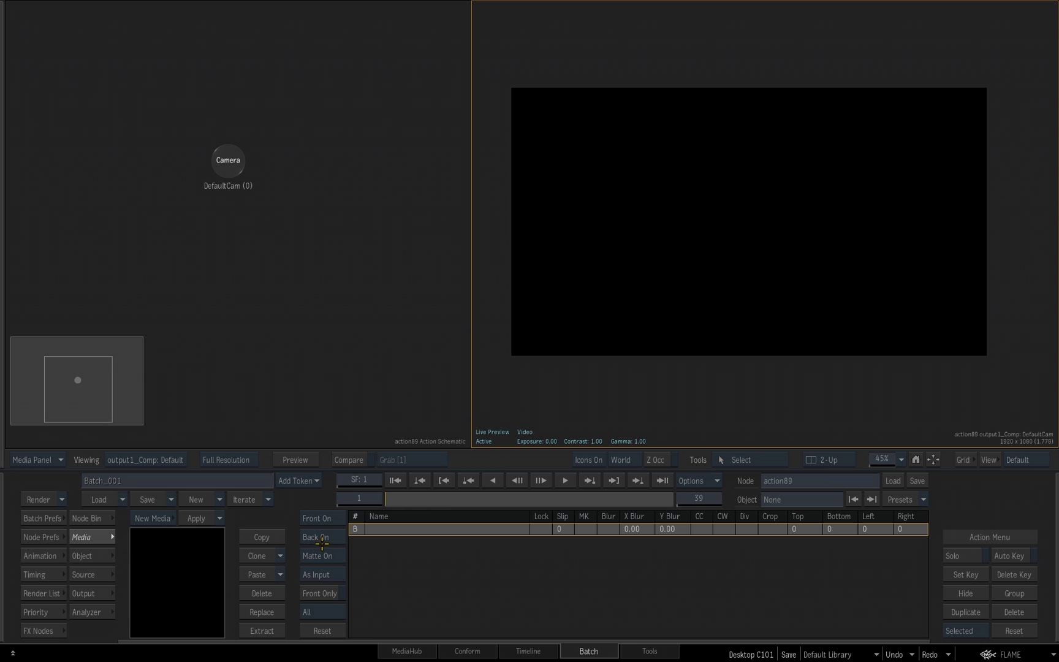
pyautogui.click(300, 287)
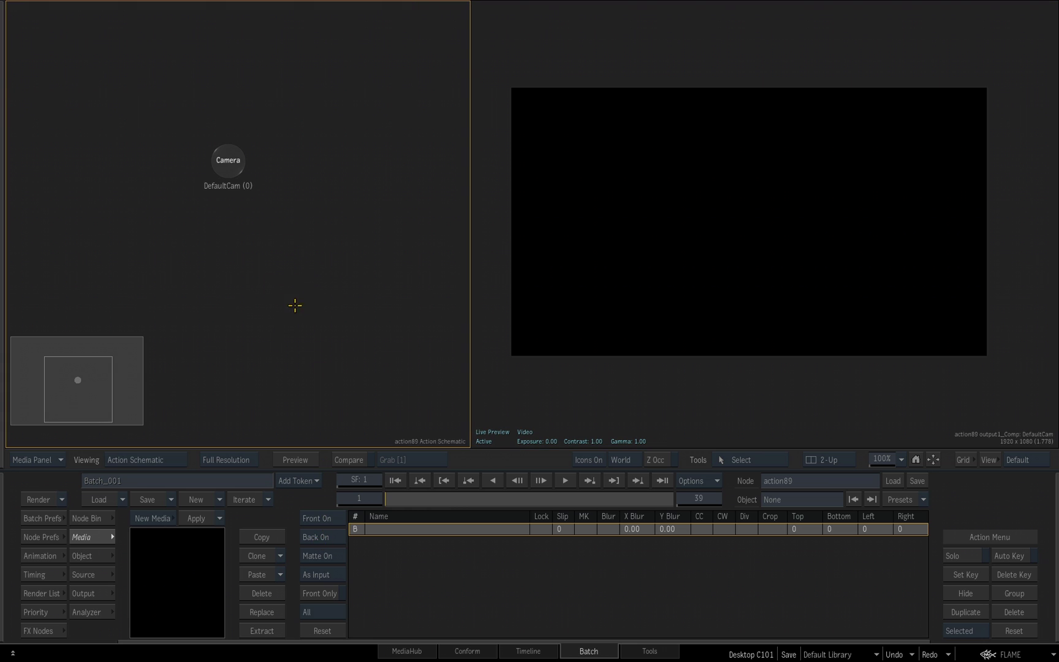
pyautogui.press('Escape')
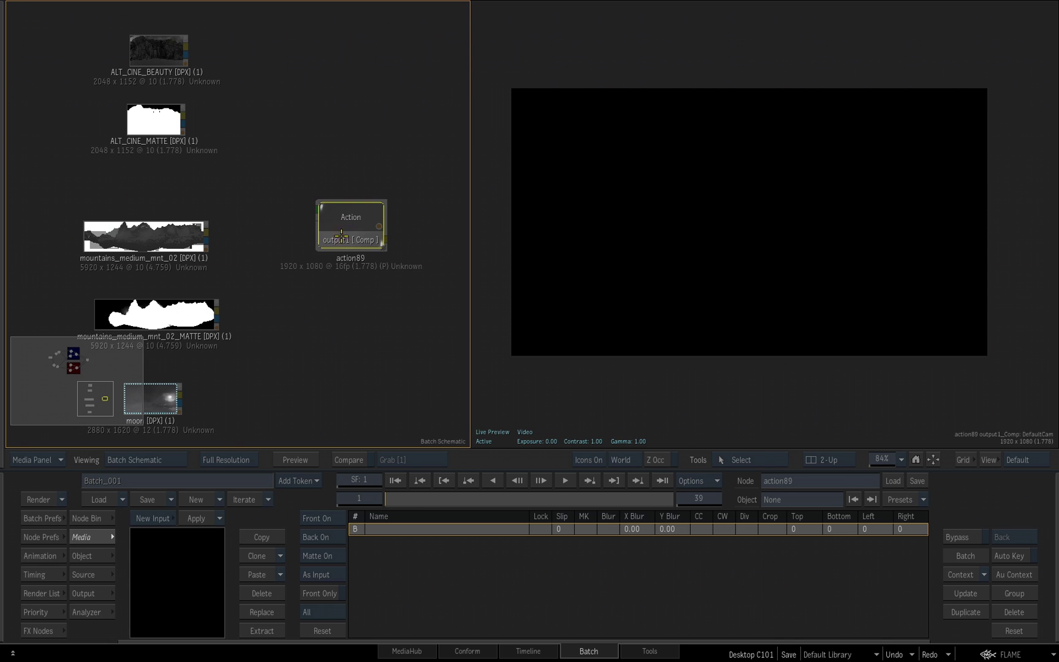
pyautogui.moveTo(344, 228)
pyautogui.mouseDown()
pyautogui.moveTo(355, 217)
pyautogui.moveTo(350, 227)
pyautogui.mouseUp()
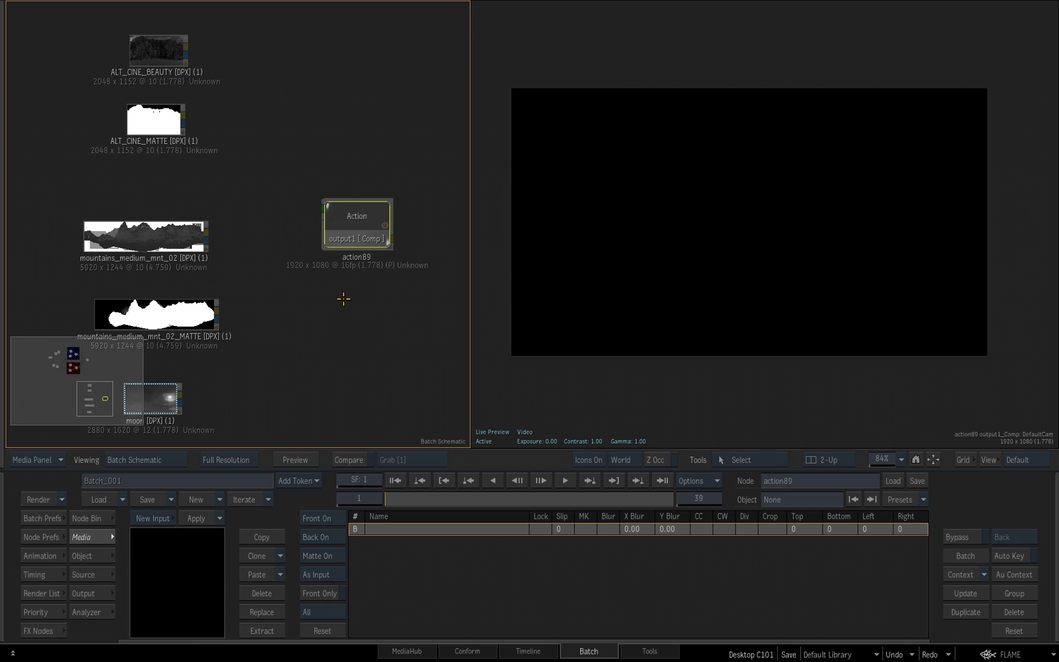
# - Connect the moon clip as the Action background and override its rendering resolution with User Defined 1920 x 1080 HD 1080
pyautogui.click(41, 537)
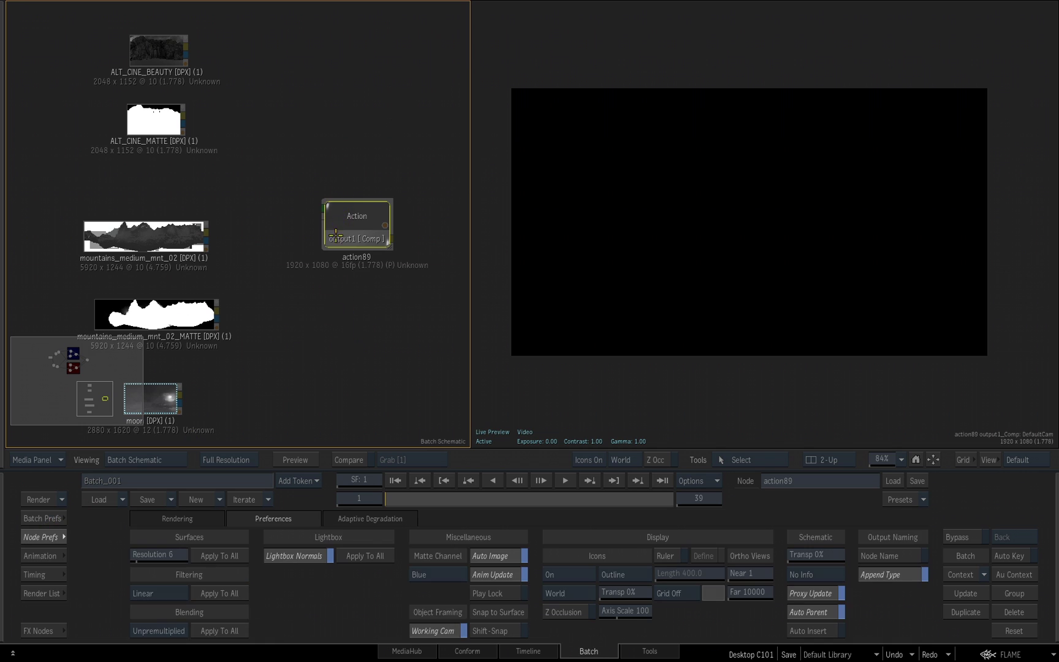
pyautogui.click(172, 521)
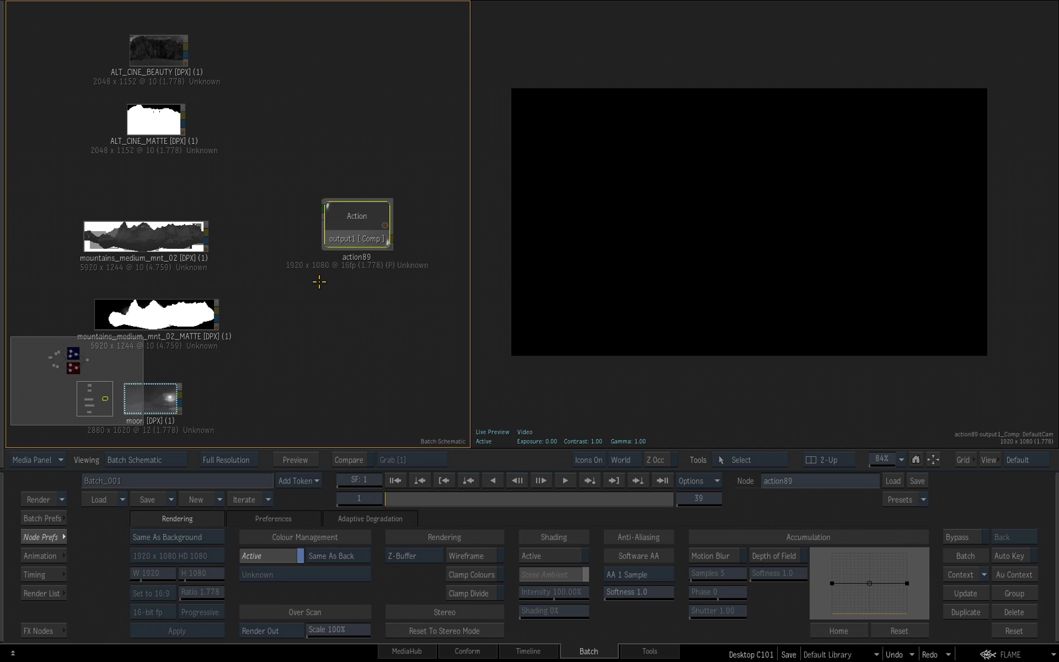
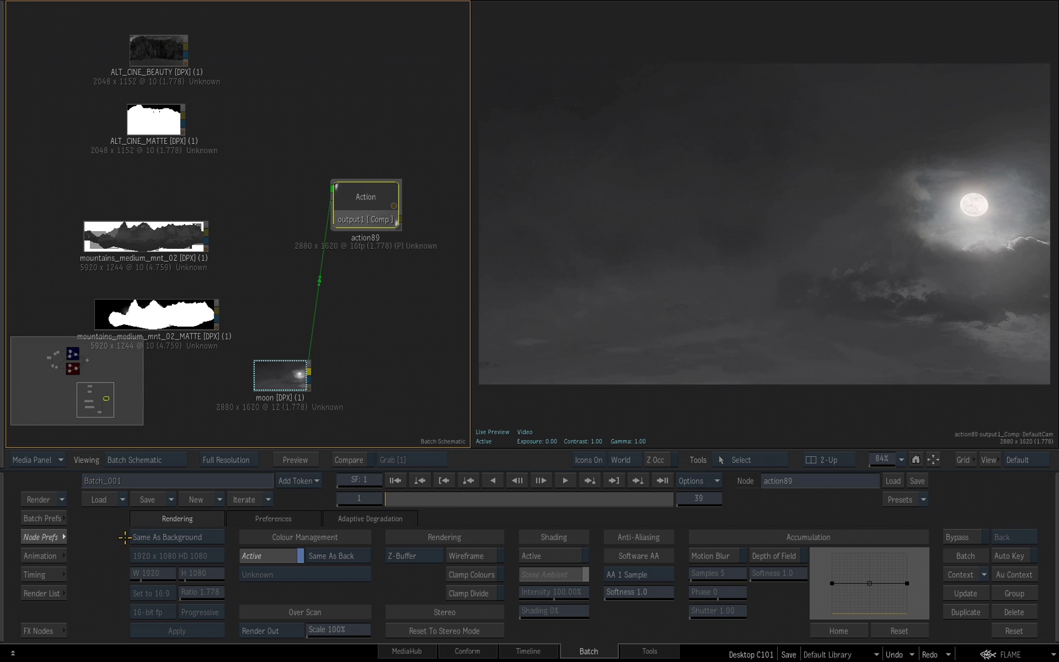
pyautogui.click(190, 538)
pyautogui.click(190, 538)
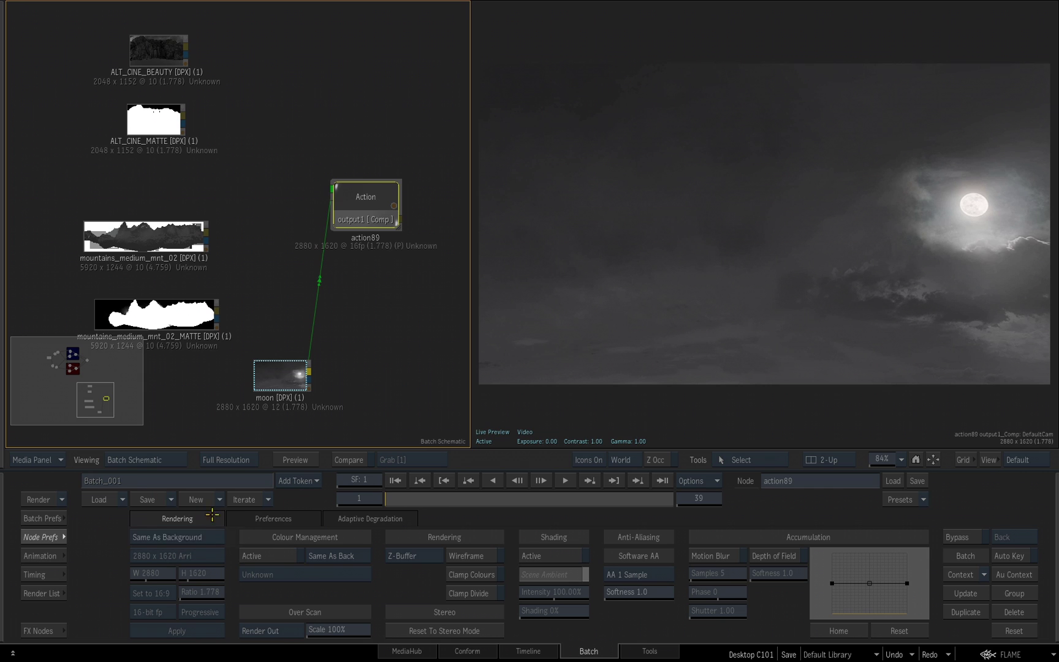
pyautogui.click(196, 555)
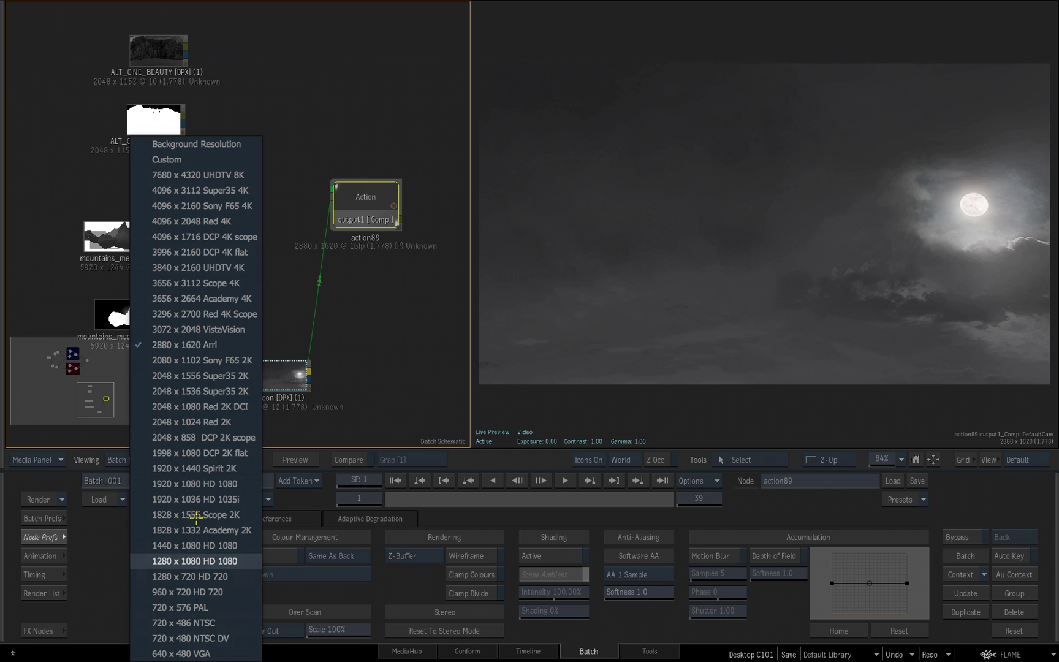
pyautogui.click(236, 485)
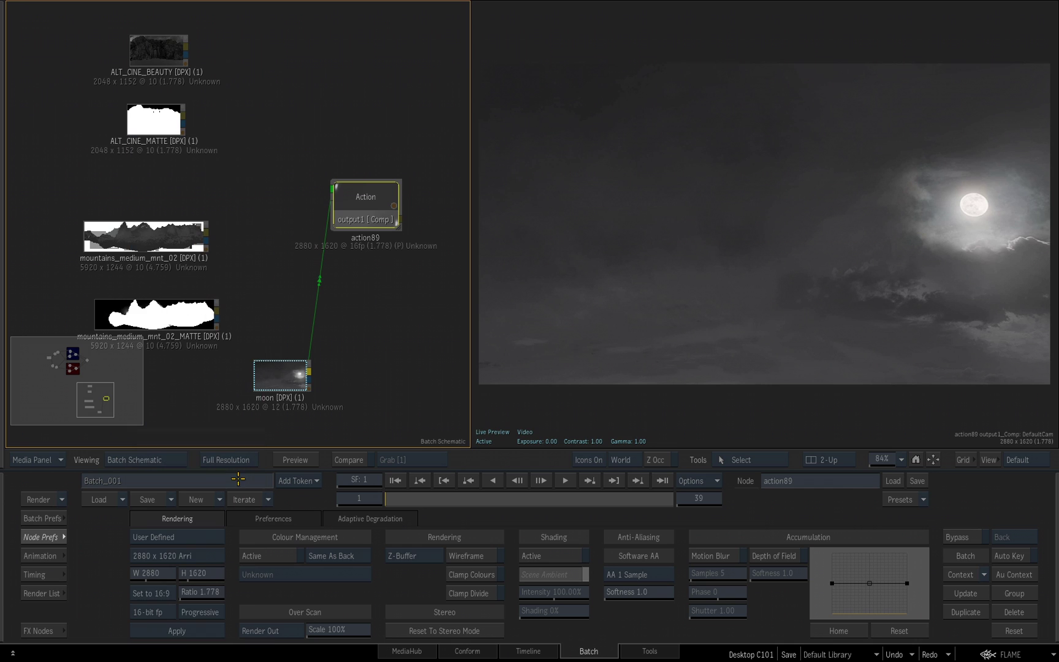
pyautogui.click(177, 631)
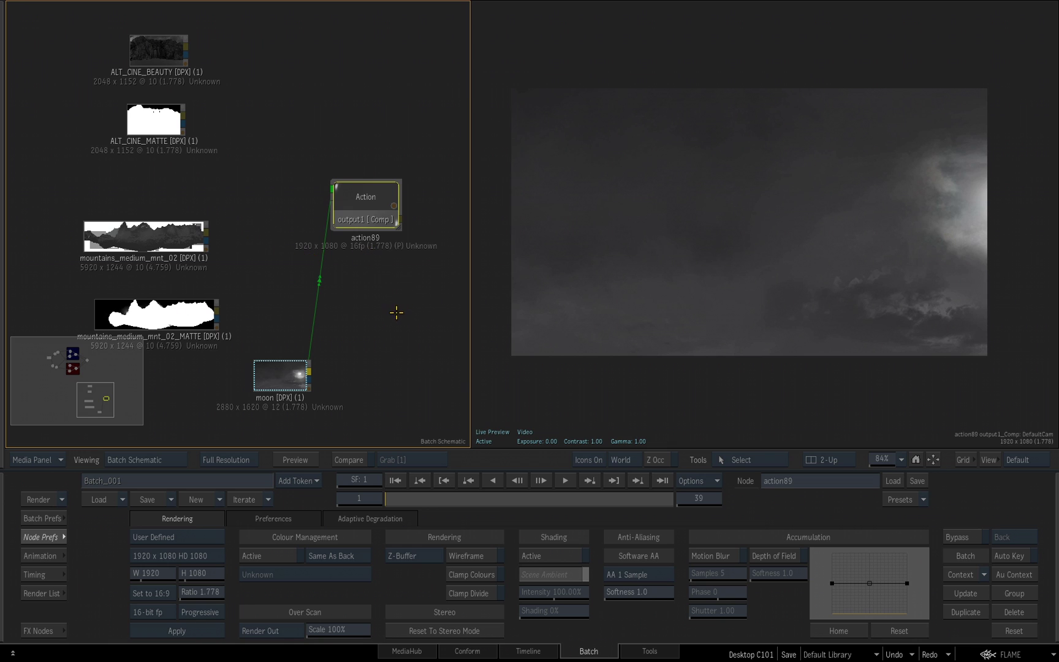
# - Return to the Action's Media list, move the Action node lower in the schematic and display the Action Schematic
pyautogui.click(46, 538)
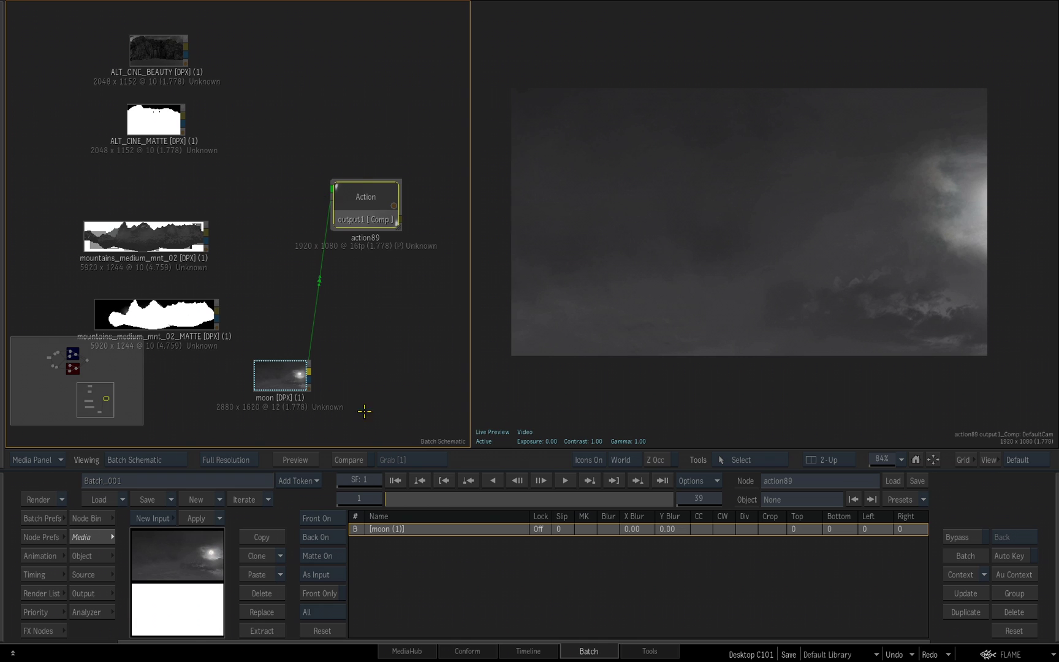
pyautogui.moveTo(365, 208); pyautogui.dragTo(375, 242)
pyautogui.doubleClick(385, 248)
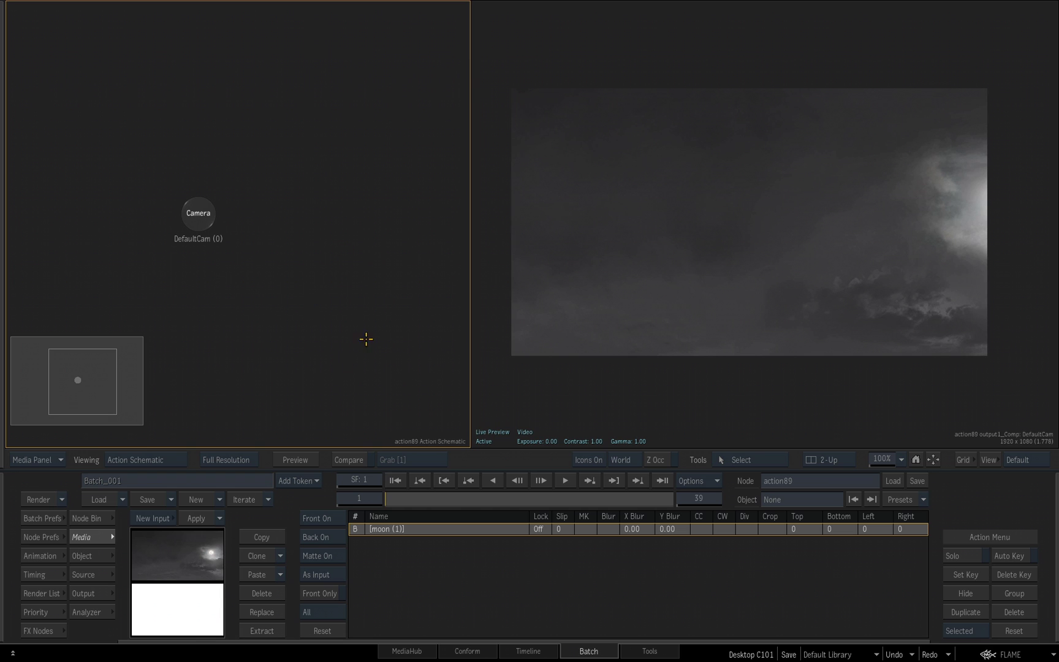
pyautogui.moveTo(366, 339); pyautogui.dragTo(376, 257)
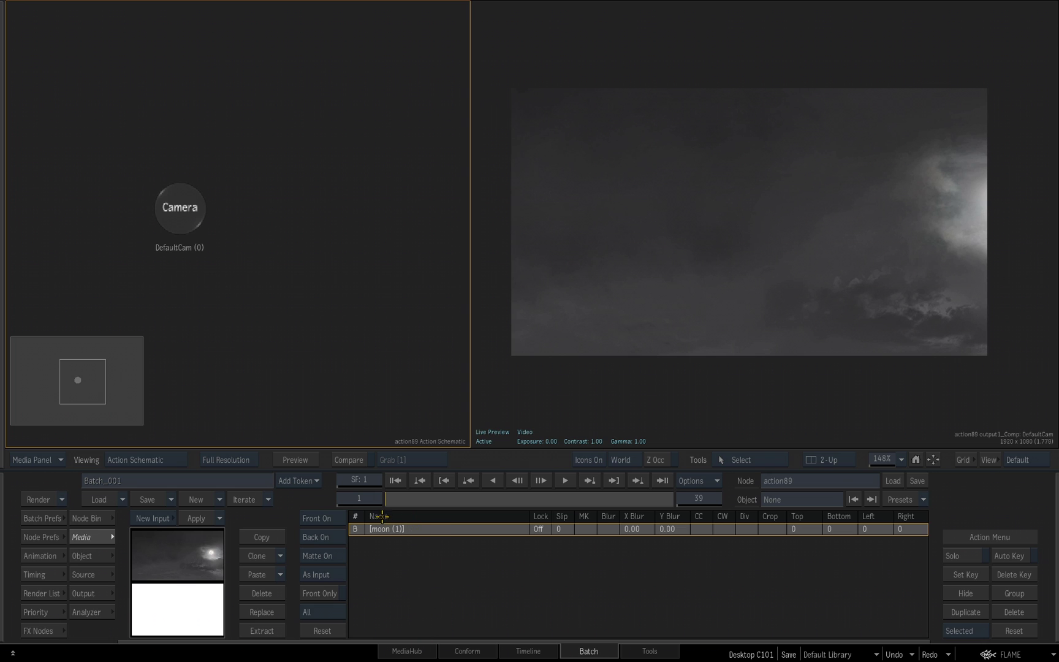
# - Colour-correct the moon background media with a master balance of hue 343 and gain 59.9, and return to the Media list
pyautogui.doubleClick(699, 529)
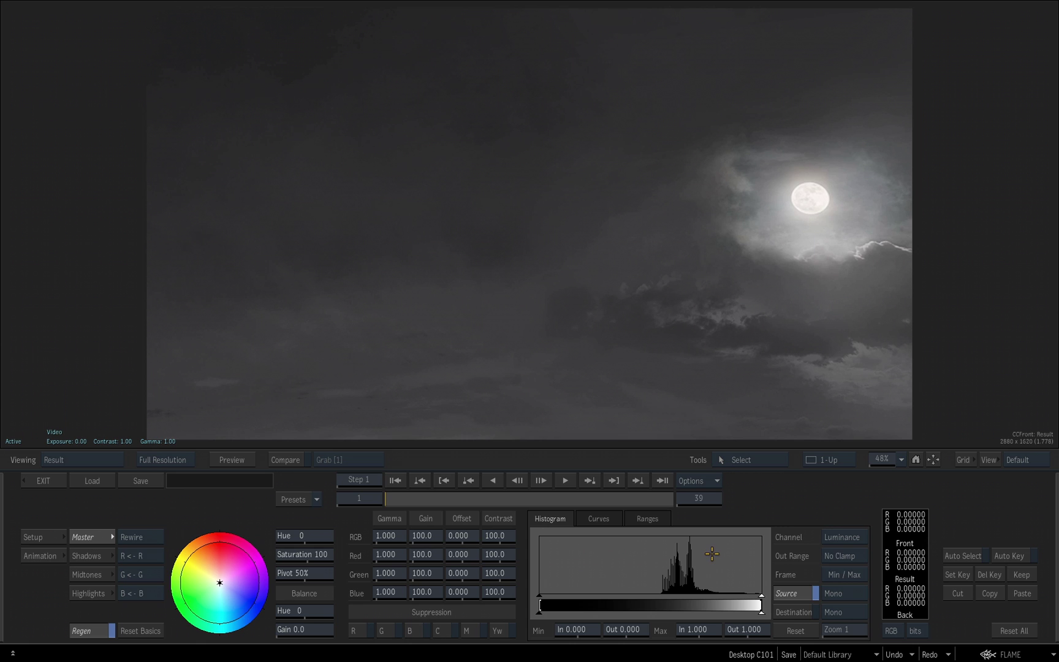
pyautogui.moveTo(713, 406); pyautogui.dragTo(742, 399)
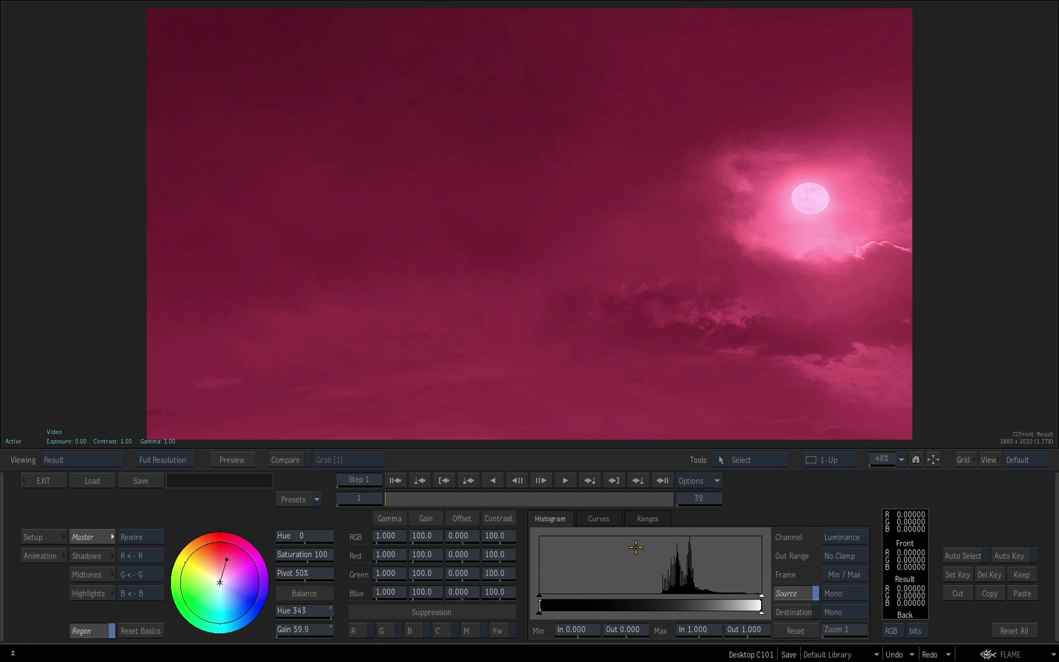
pyautogui.click(52, 480)
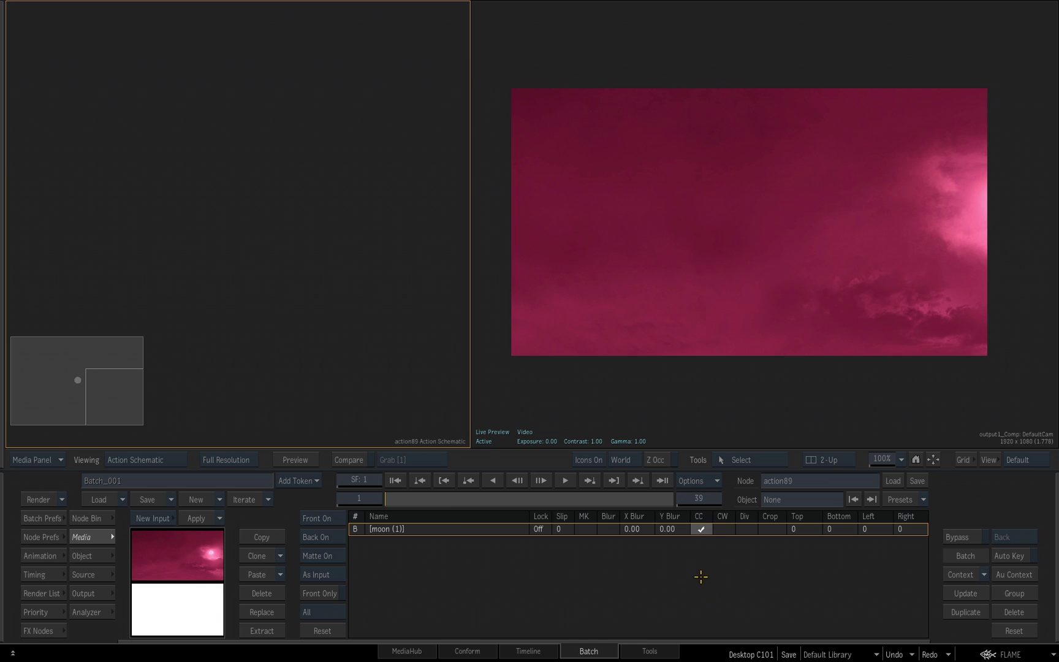
# - Disable the colour correction on the moon media, and delete it from the layer
pyautogui.keyDown('alt'); pyautogui.click(702, 531); pyautogui.keyUp('alt')
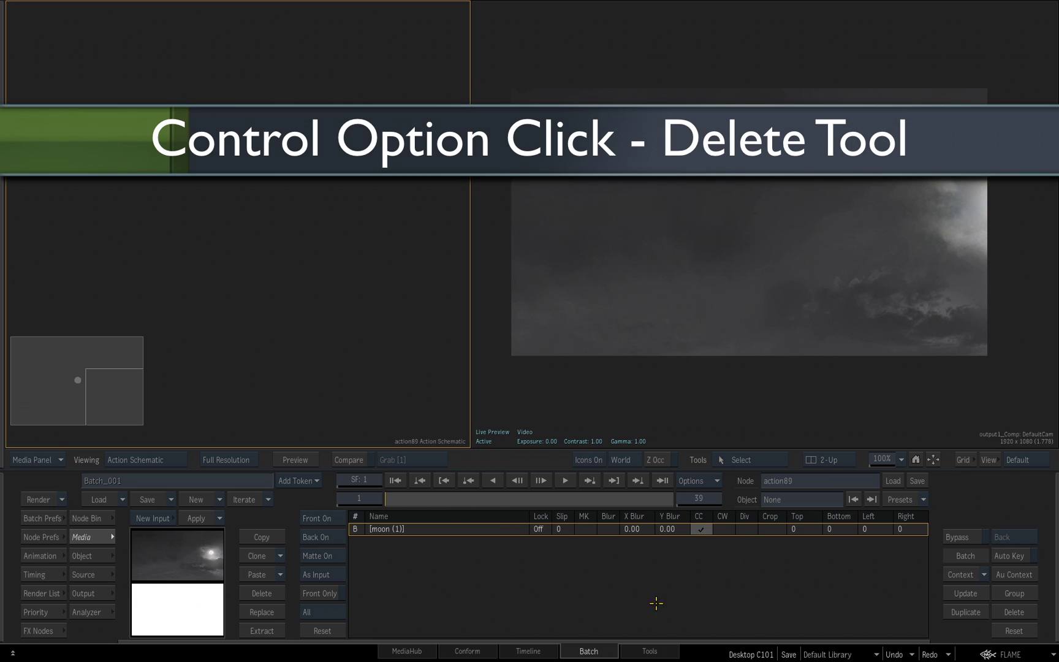
pyautogui.keyDown('ctrl'); pyautogui.keyDown('alt'); pyautogui.click(701, 527); pyautogui.keyUp('alt'); pyautogui.keyUp('ctrl')
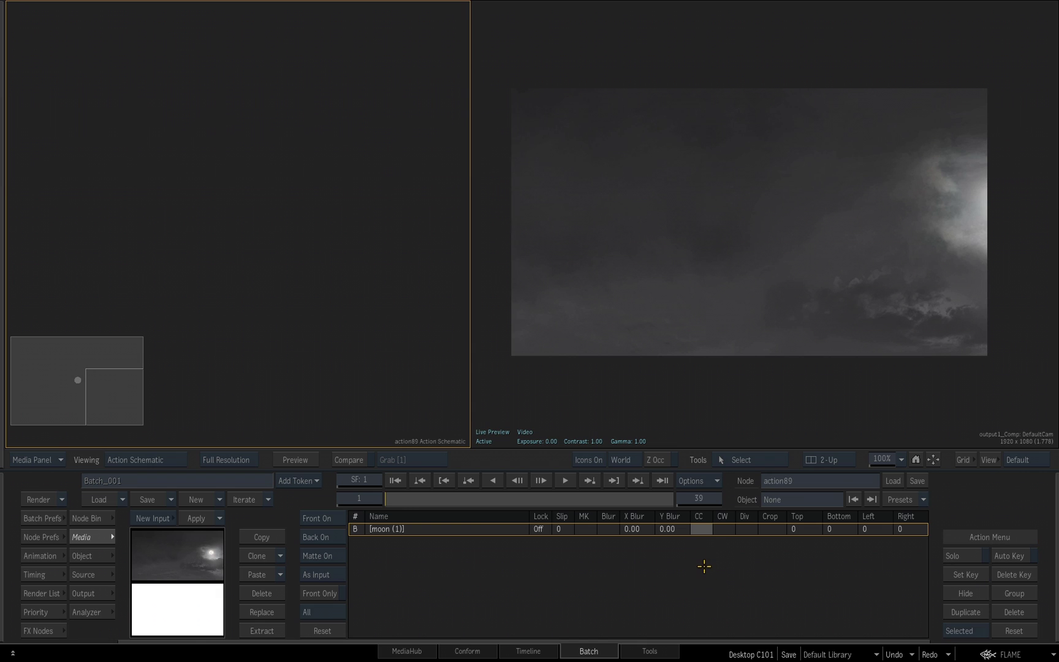
# - Display the Batch Schematic, disconnect the moon clip from the Action node, move the clip further away and select the Action node
pyautogui.moveTo(125, 384); pyautogui.dragTo(84, 368)
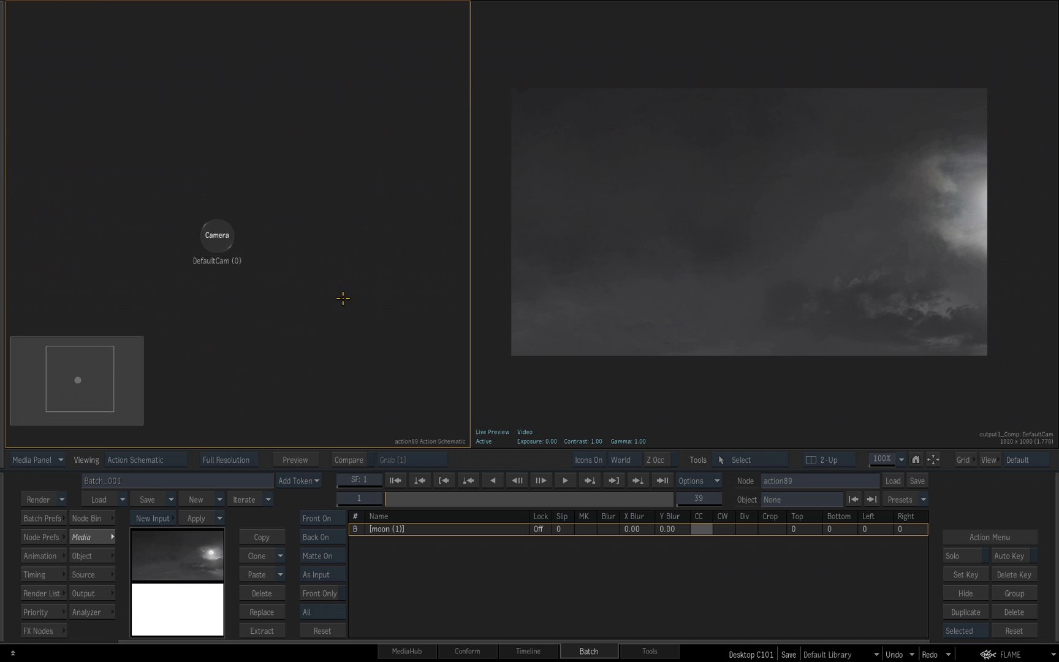
pyautogui.press('Tab')
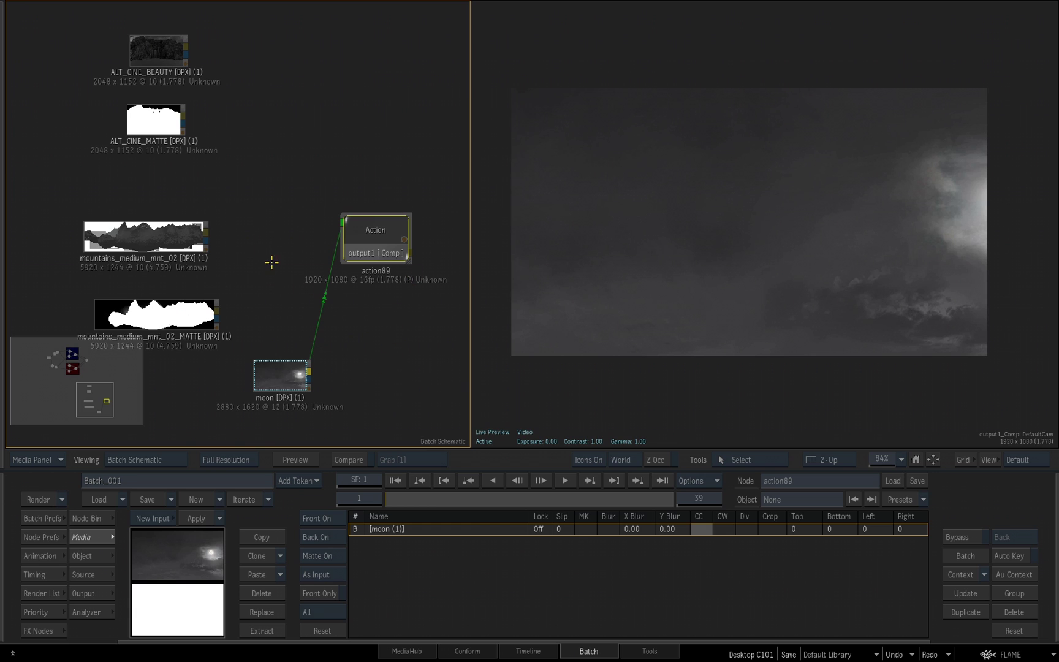
pyautogui.moveTo(272, 262); pyautogui.dragTo(383, 372)
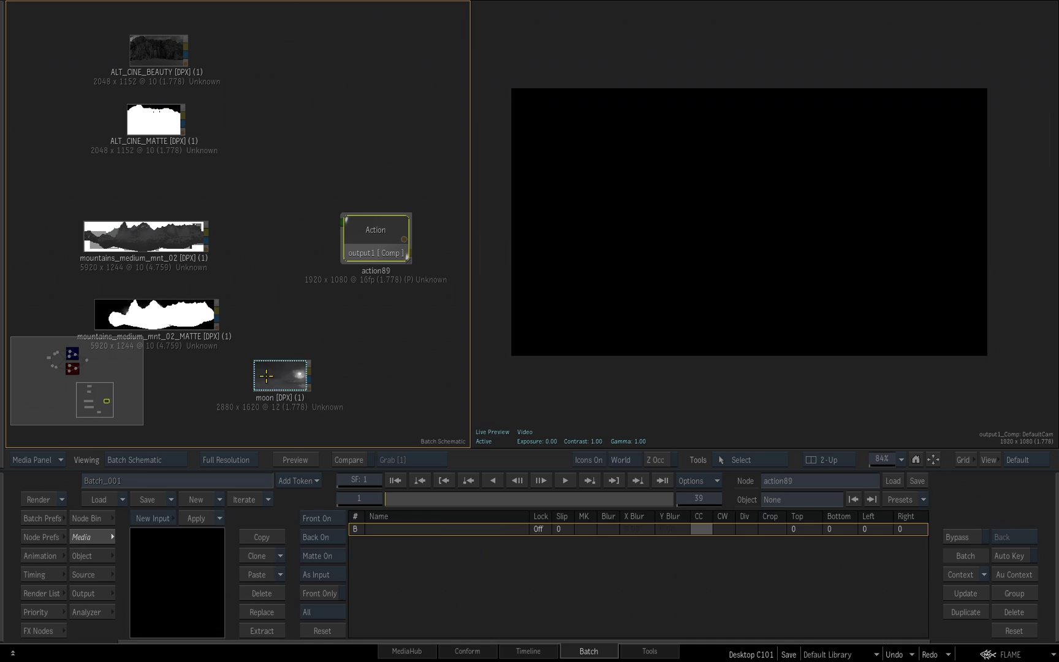
pyautogui.moveTo(266, 376); pyautogui.dragTo(216, 380)
pyautogui.click(349, 230)
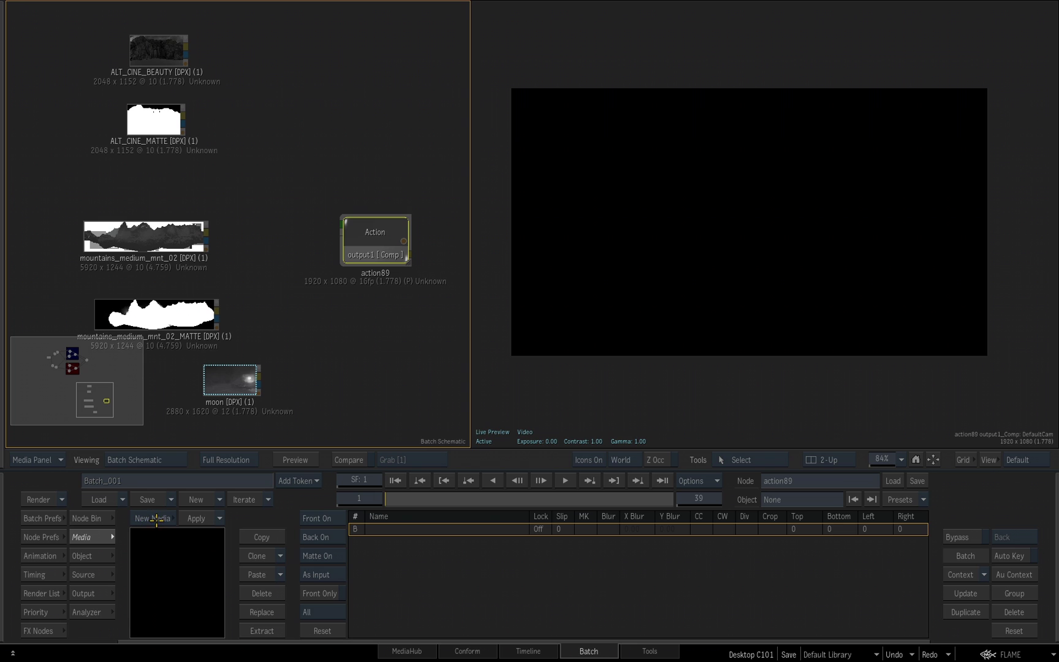
# - Check the Action's Node Bin and Media list, and try adding new media from the reels, cancelling the clip selection
pyautogui.click(90, 519)
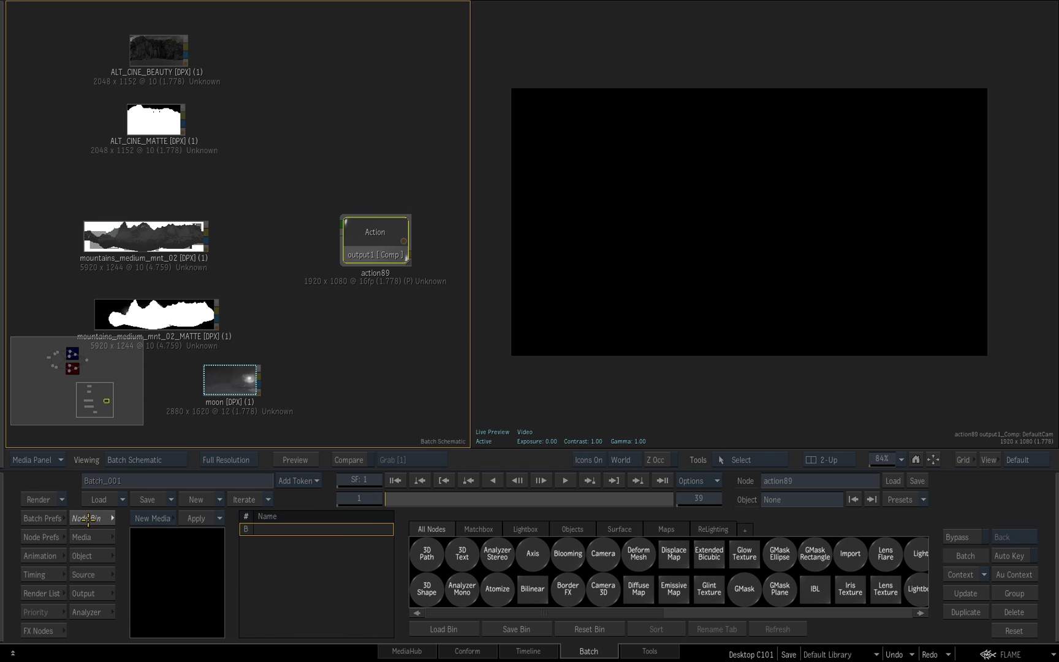
pyautogui.click(92, 539)
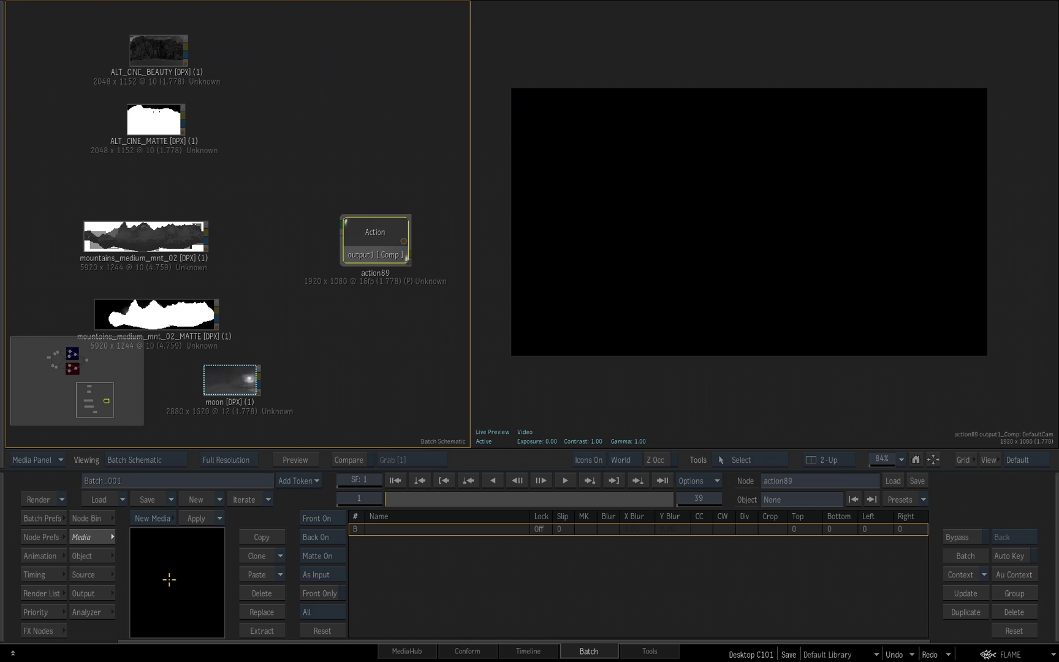
pyautogui.click(152, 518)
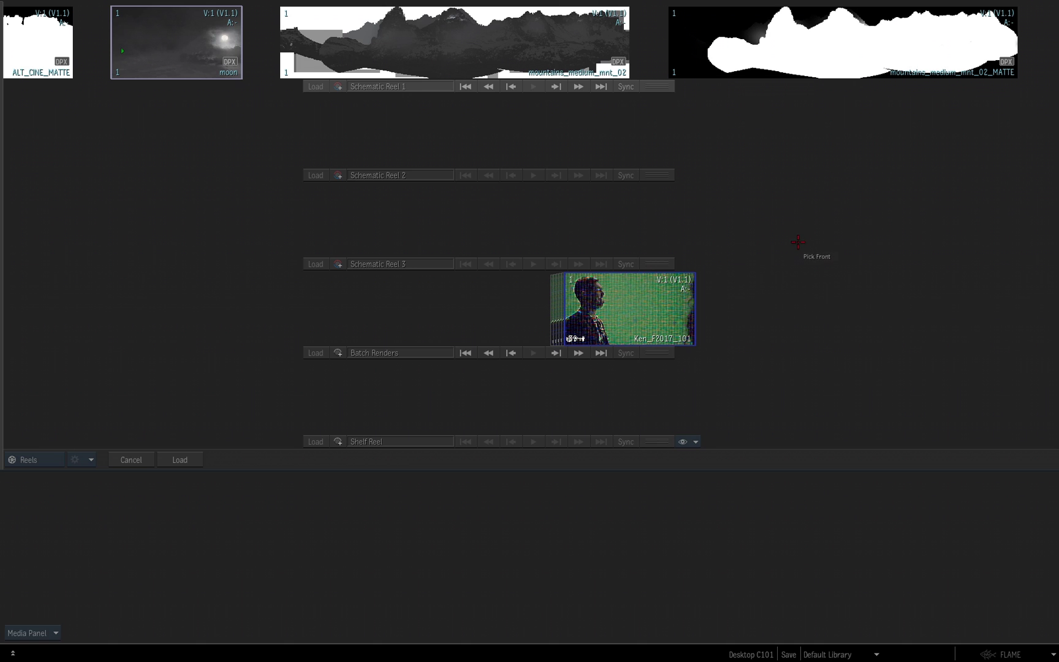
pyautogui.click(130, 459)
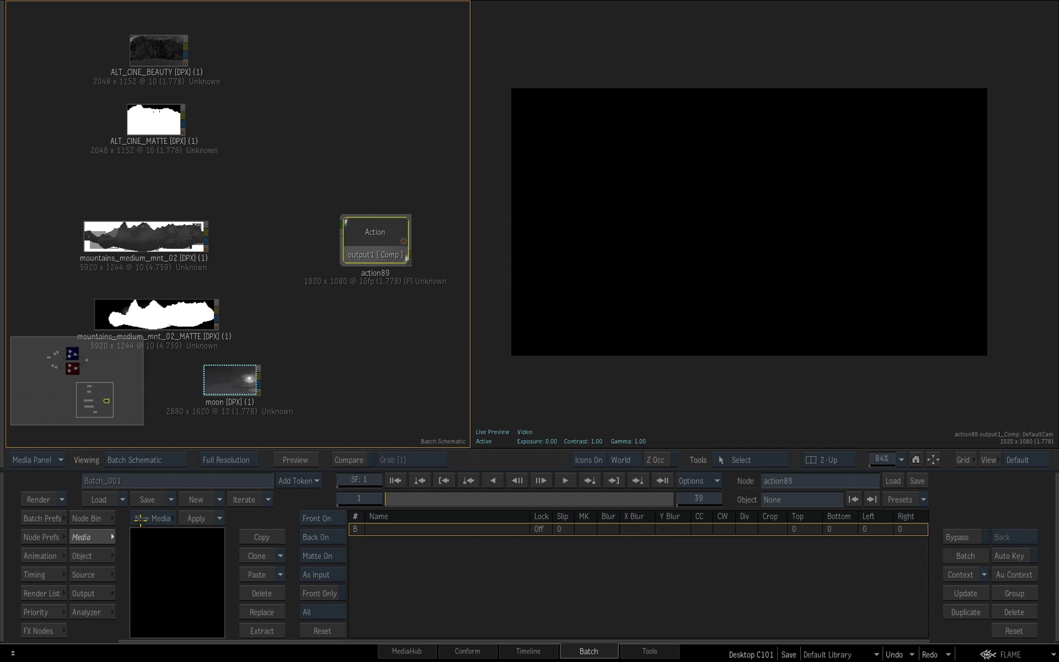
# - Add a new media input to the Action node and place it beside the two ALT_CINE clips
pyautogui.click(161, 516)
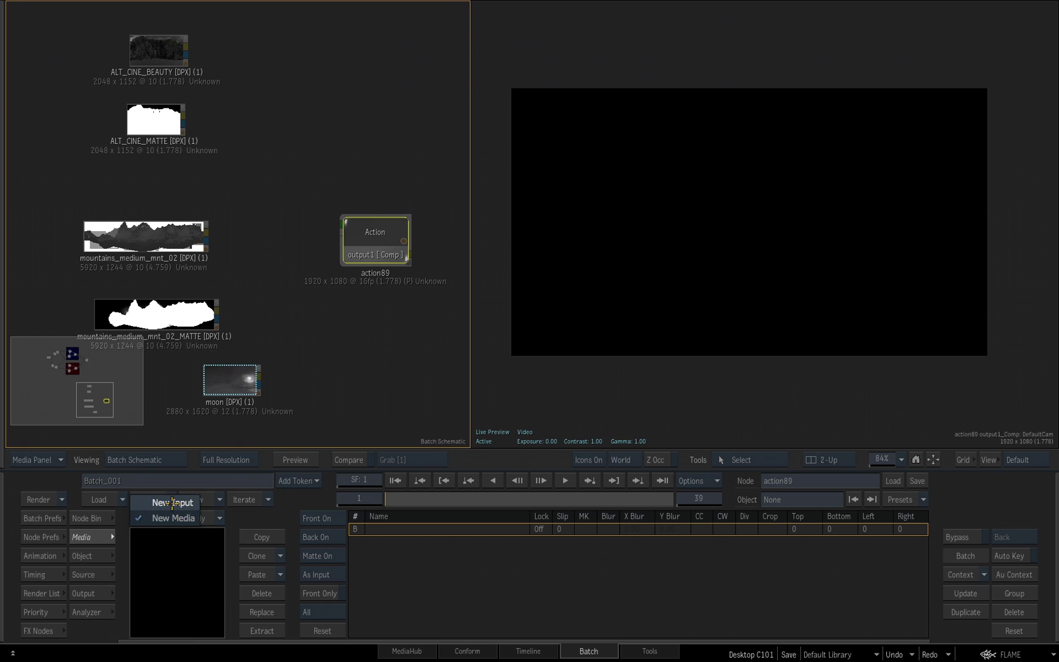
pyautogui.click(173, 502)
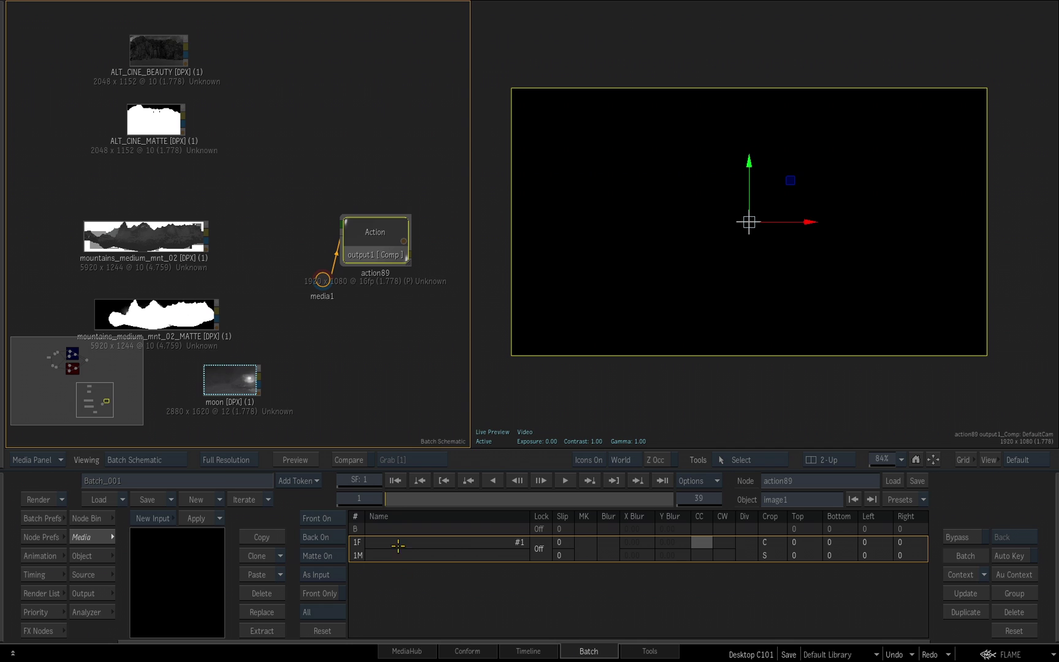
pyautogui.moveTo(322, 281); pyautogui.dragTo(284, 320)
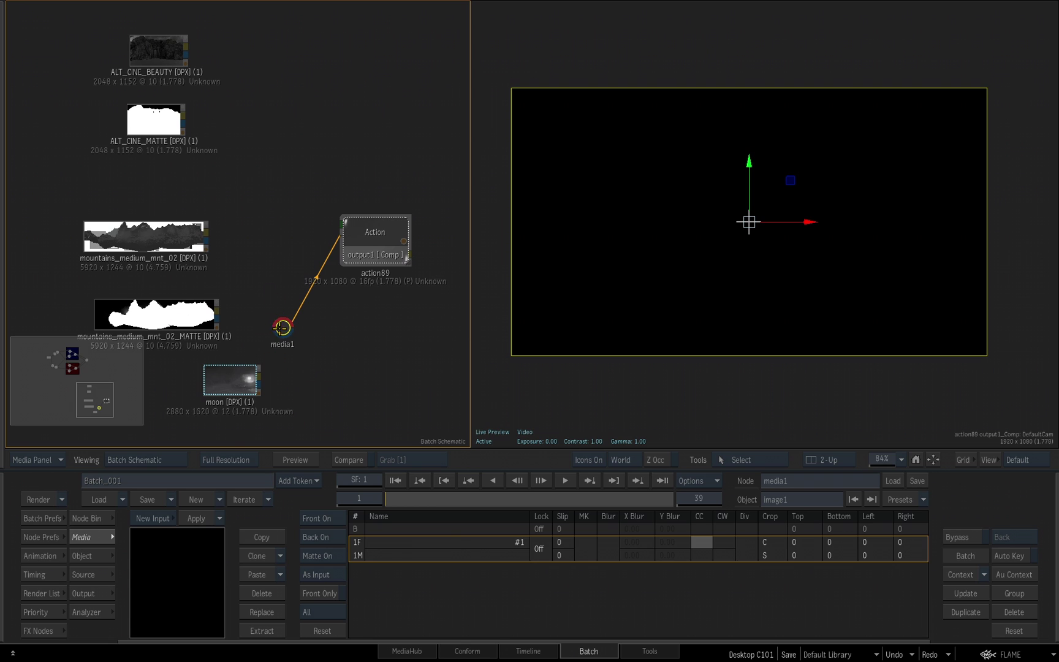
pyautogui.moveTo(281, 327); pyautogui.dragTo(280, 146)
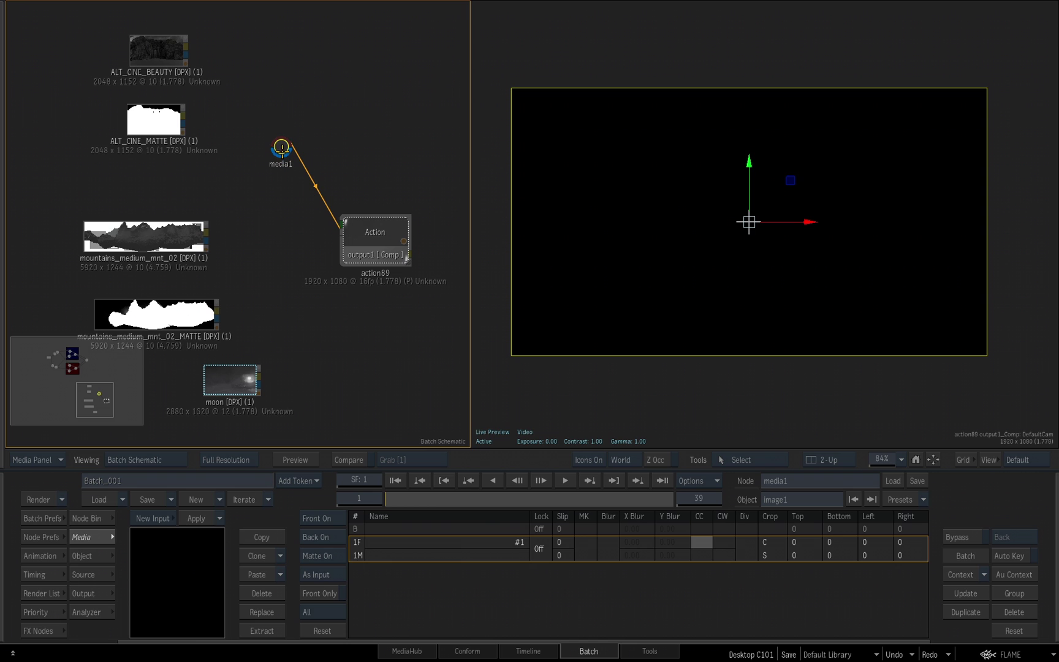
# - Connect ALT_CINE_BEAUTY as front and ALT_CINE_MATTE as matte of the first media input, then reselect and slightly raise the Action node
pyautogui.click(181, 48)
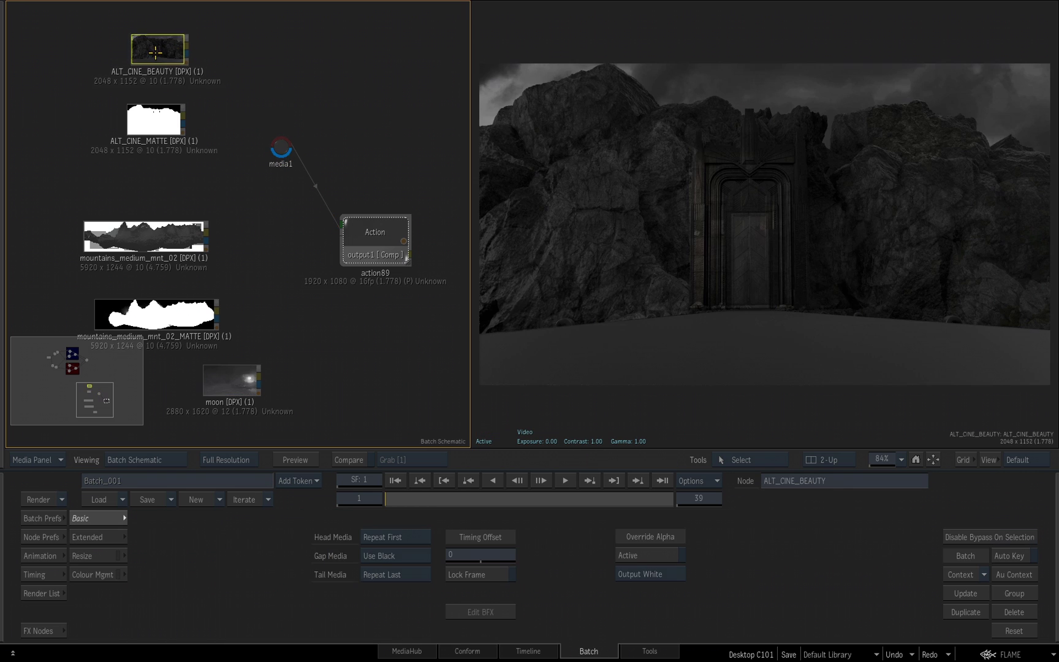
pyautogui.moveTo(187, 51); pyautogui.dragTo(292, 149)
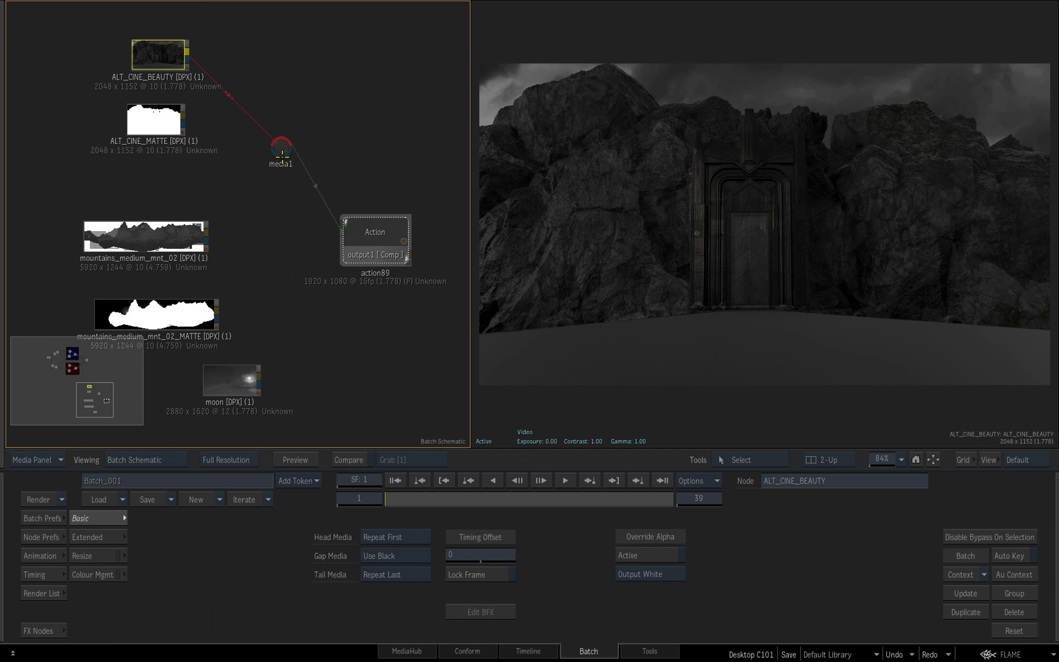
pyautogui.moveTo(183, 108); pyautogui.dragTo(273, 151)
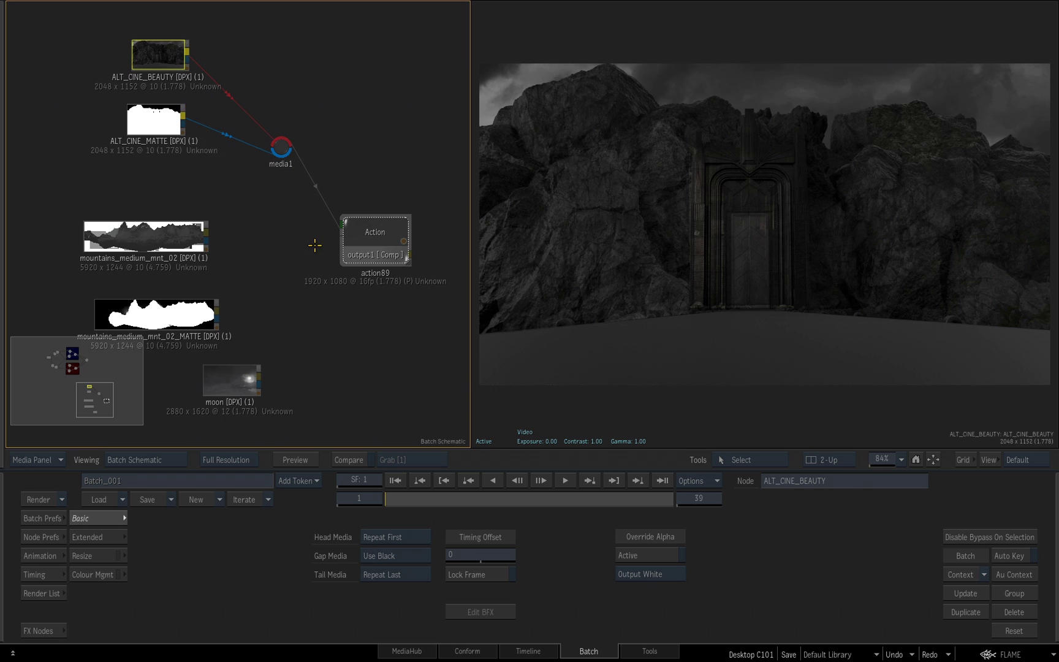
pyautogui.doubleClick(374, 233)
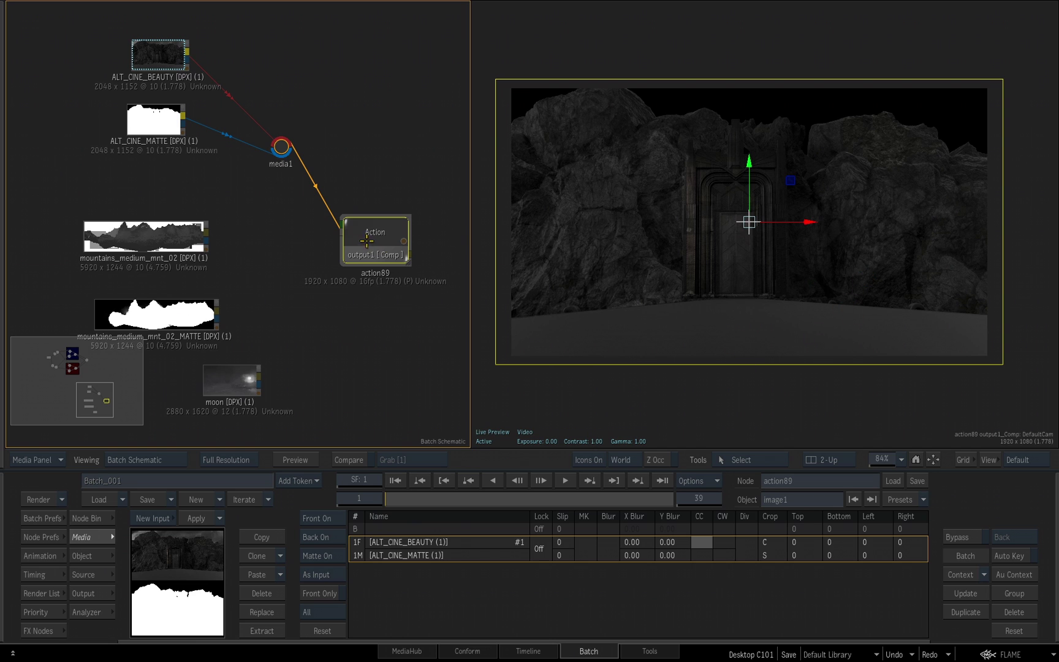
pyautogui.moveTo(378, 263)
pyautogui.mouseDown()
pyautogui.moveTo(386, 234)
pyautogui.moveTo(383, 248)
pyautogui.mouseUp()
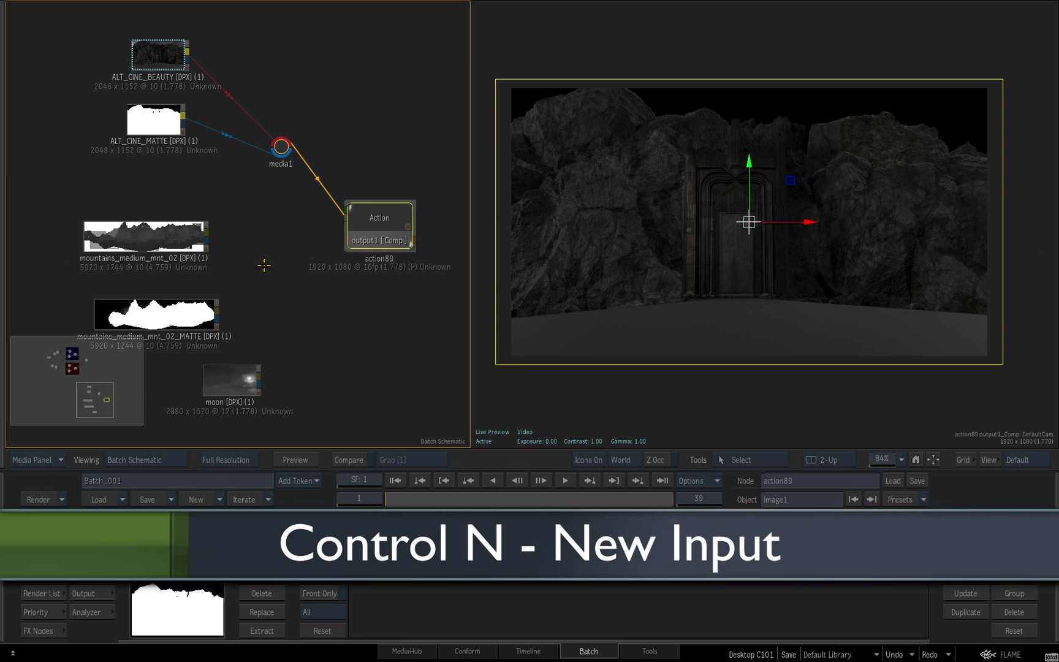
# - Add a second media input to the Action, connecting mountains_medium_mnt_02 as front and mountains_medium_mnt_02_MATTE as matte
pyautogui.hotkey('ctrl', 'n')
pyautogui.moveTo(317, 248); pyautogui.dragTo(265, 258)
pyautogui.moveTo(207, 232); pyautogui.dragTo(266, 261)
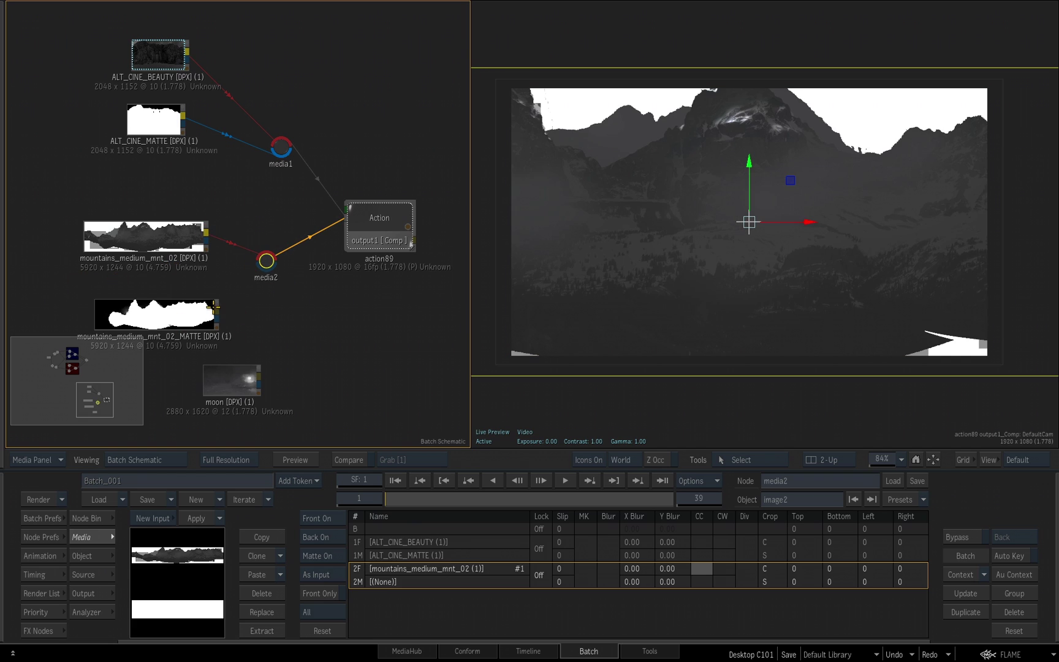
pyautogui.moveTo(216, 307); pyautogui.dragTo(266, 262)
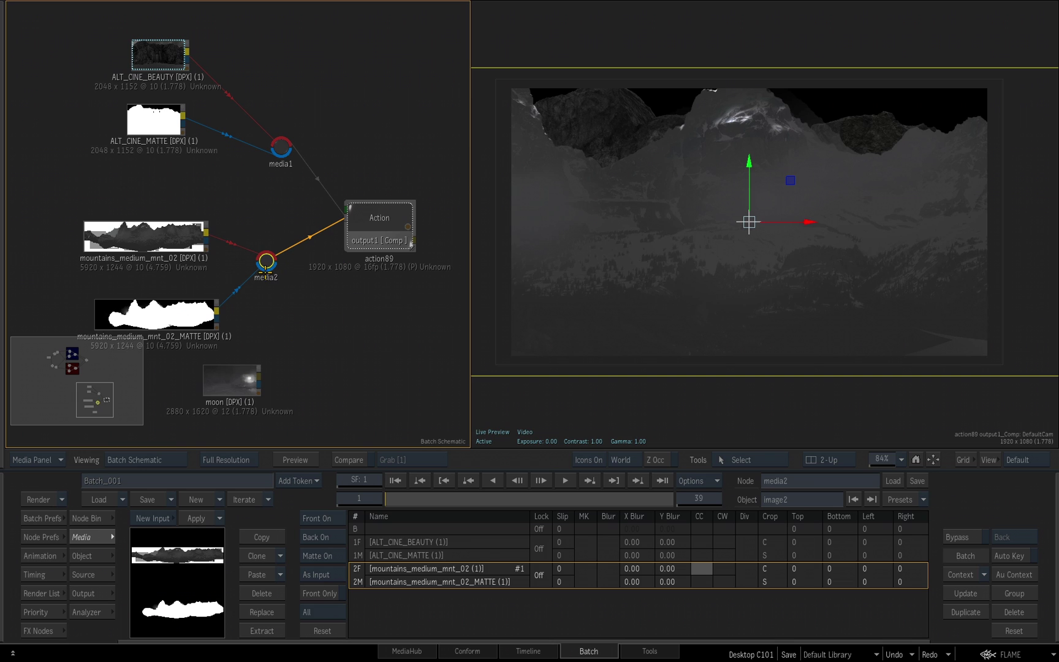
# - Add a third media input to the Action, place it beside the moon clip and connect moon as its front
pyautogui.click(380, 224)
pyautogui.moveTo(324, 255); pyautogui.dragTo(338, 382)
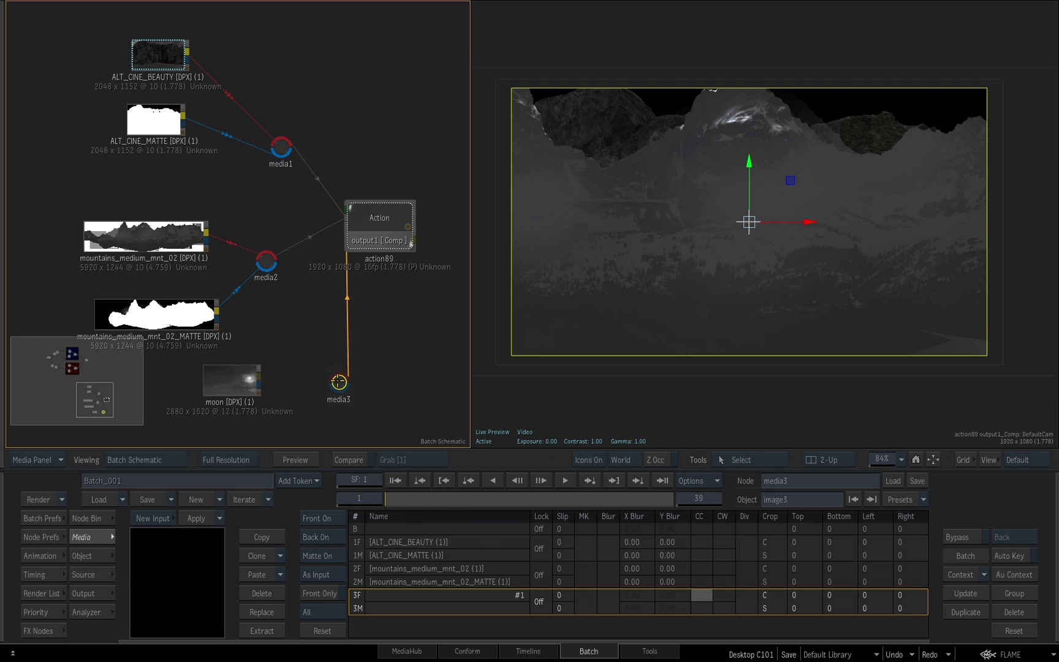
pyautogui.moveTo(339, 382); pyautogui.dragTo(344, 371)
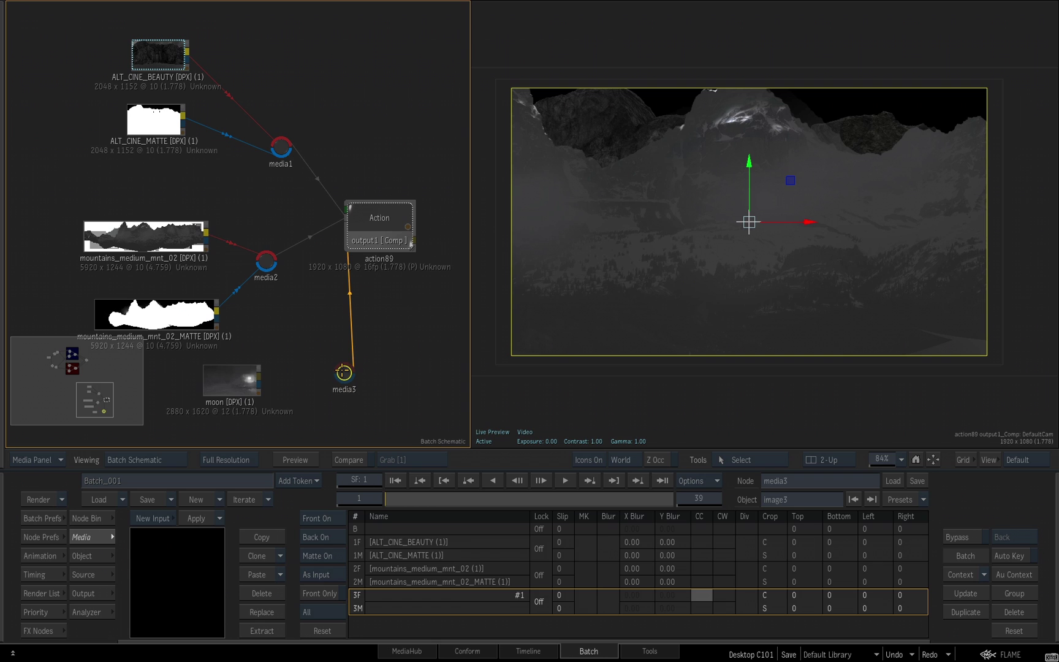
pyautogui.moveTo(342, 370)
pyautogui.mouseDown()
pyautogui.moveTo(299, 378)
pyautogui.moveTo(326, 373)
pyautogui.mouseUp()
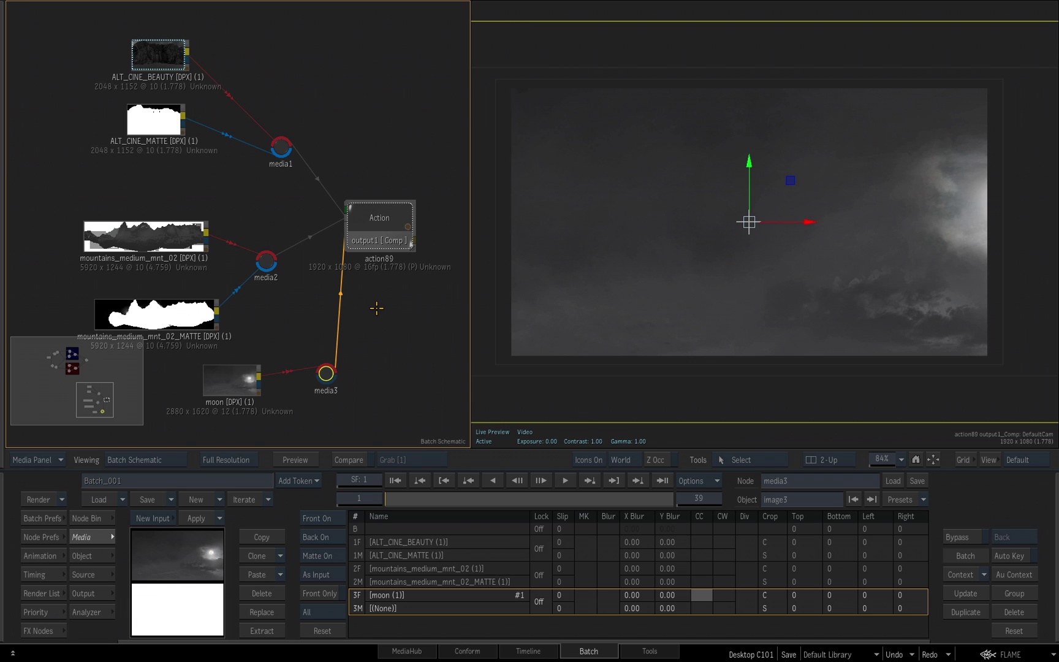
# - Nudge the Action node clear of its inputs and open its Action schematic at the image and axis nodes
pyautogui.moveTo(382, 218)
pyautogui.mouseDown()
pyautogui.moveTo(391, 205)
pyautogui.moveTo(383, 236)
pyautogui.moveTo(396, 208)
pyautogui.mouseUp()
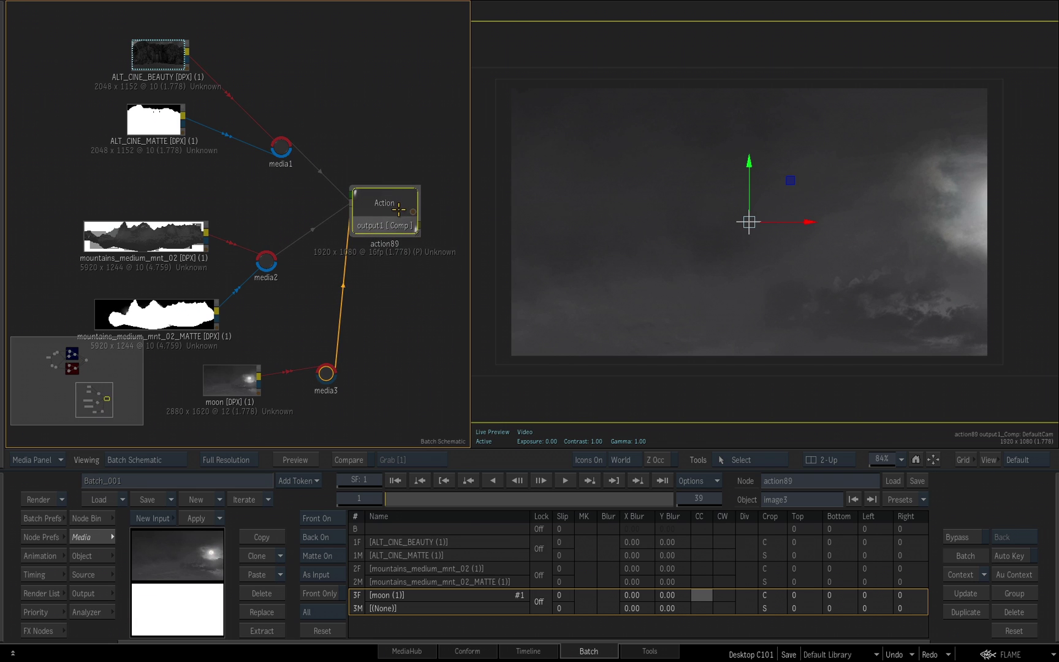
pyautogui.doubleClick(398, 209)
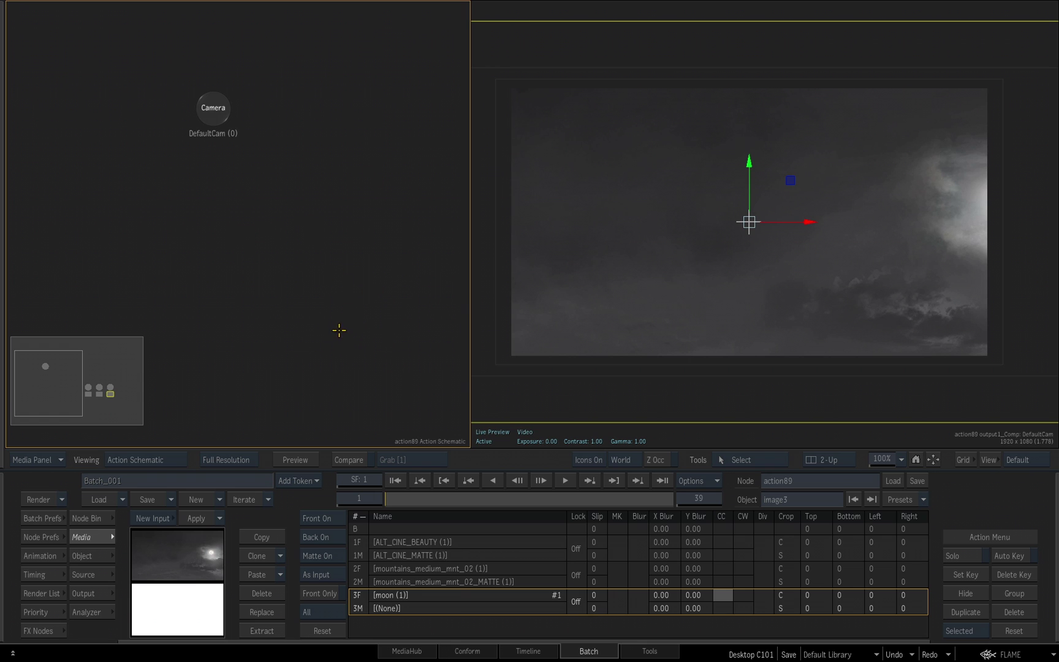
pyautogui.press('f')
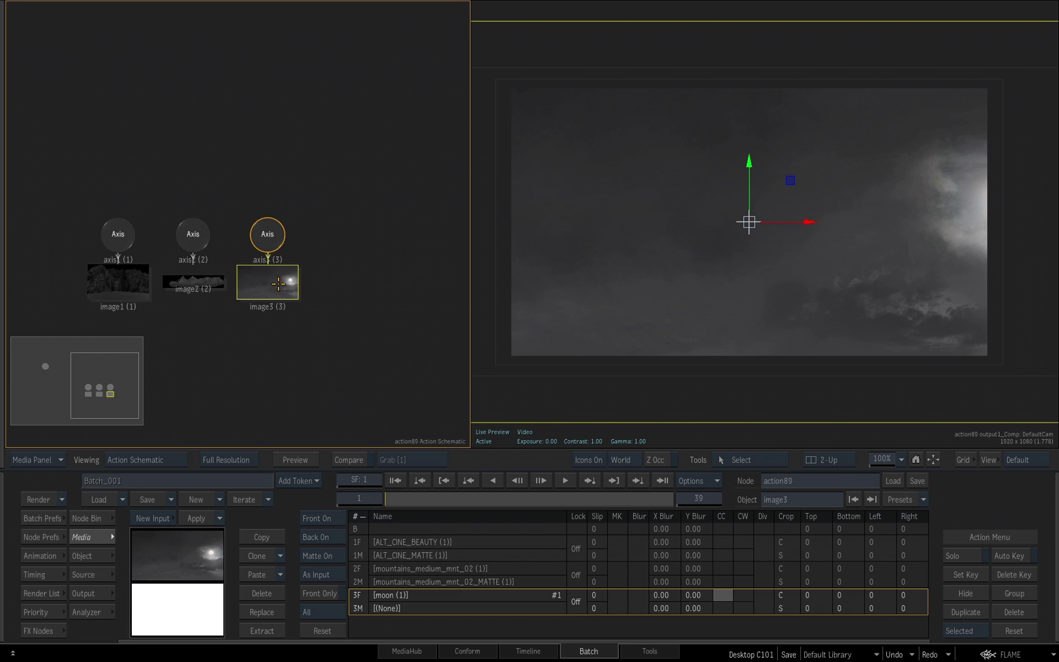
# - Move the moon image well below its axis in the Action schematic to expose the link between them
pyautogui.moveTo(267, 283); pyautogui.dragTo(269, 343)
pyautogui.moveTo(267, 234)
pyautogui.mouseDown()
pyautogui.moveTo(277, 142)
pyautogui.moveTo(271, 249)
pyautogui.mouseUp()
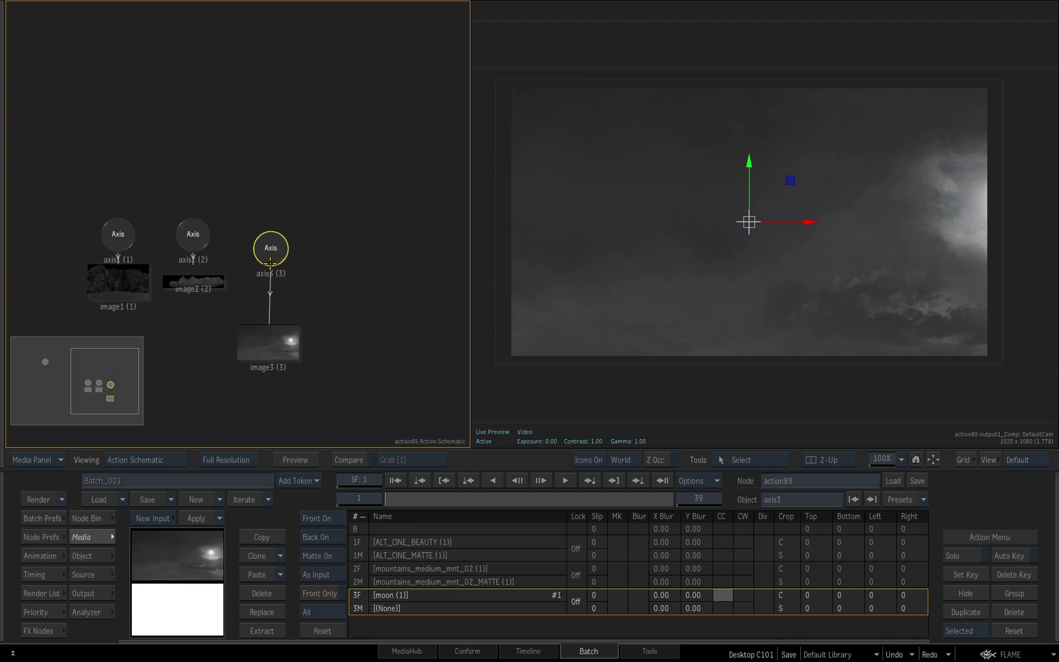
pyautogui.moveTo(272, 246)
pyautogui.mouseDown()
pyautogui.moveTo(271, 207)
pyautogui.moveTo(276, 229)
pyautogui.mouseUp()
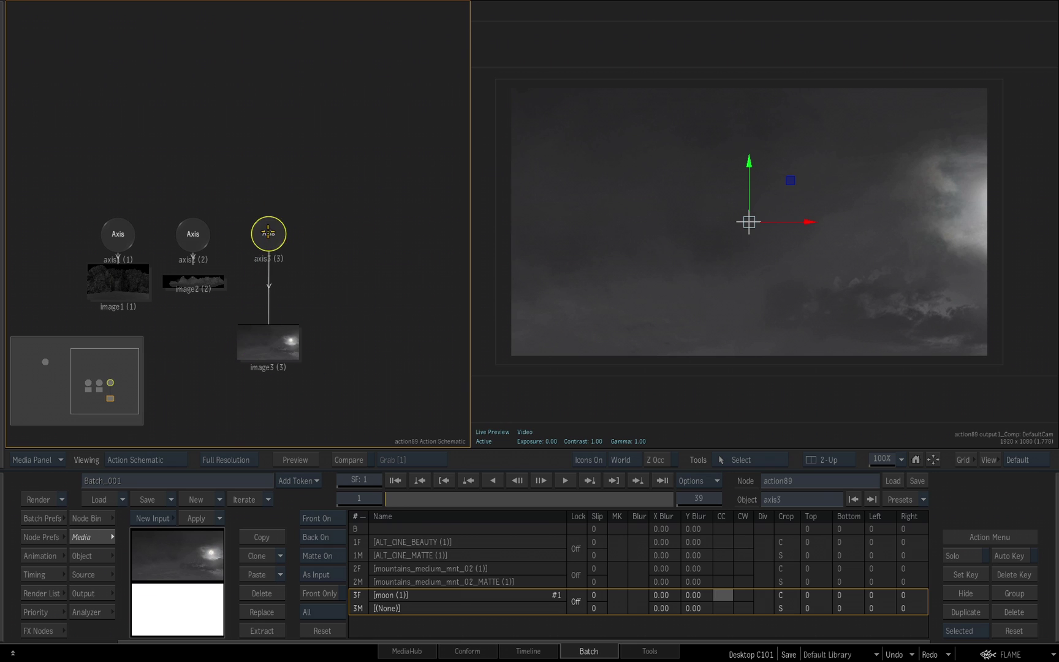
pyautogui.moveTo(268, 232)
pyautogui.mouseDown()
pyautogui.moveTo(271, 175)
pyautogui.moveTo(277, 222)
pyautogui.moveTo(269, 215)
pyautogui.mouseUp()
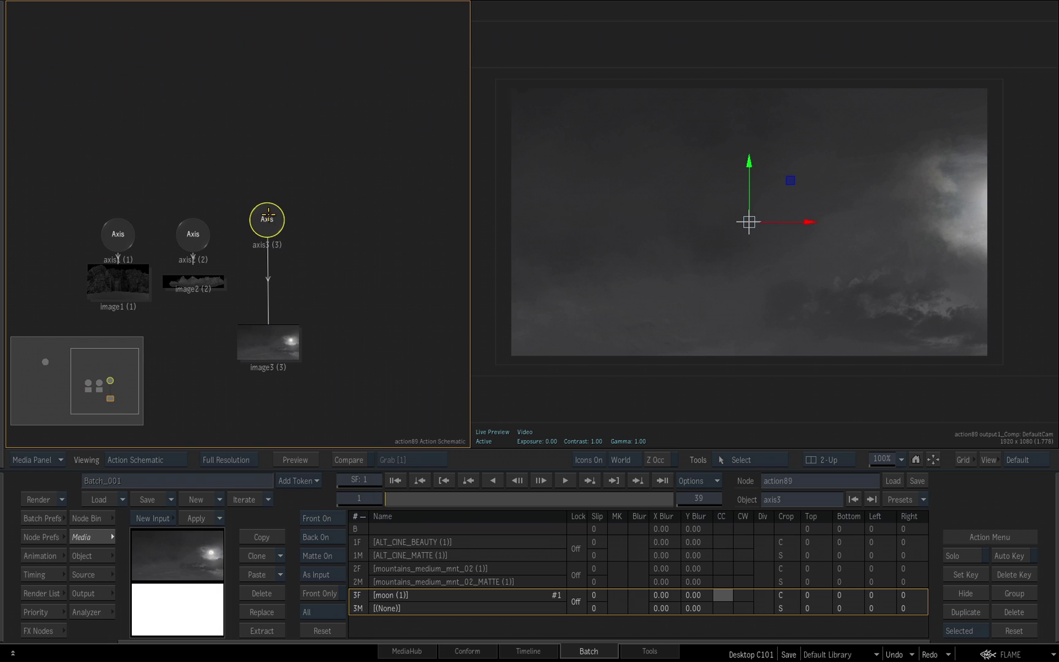
pyautogui.moveTo(276, 350)
pyautogui.mouseDown()
pyautogui.moveTo(276, 367)
pyautogui.moveTo(272, 348)
pyautogui.mouseUp()
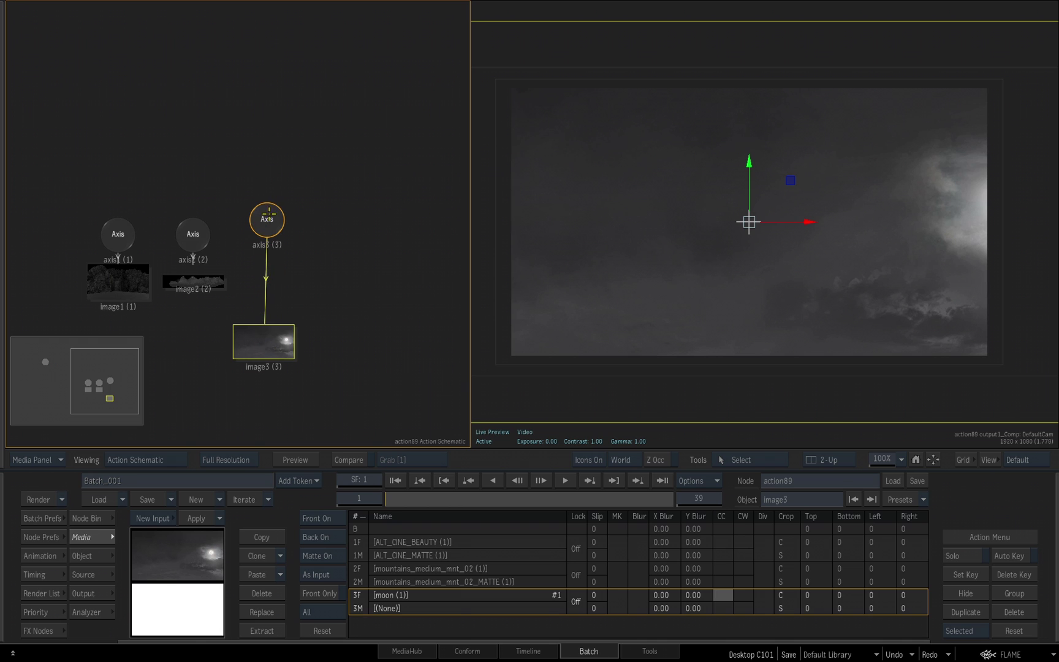
pyautogui.moveTo(269, 213); pyautogui.dragTo(270, 218)
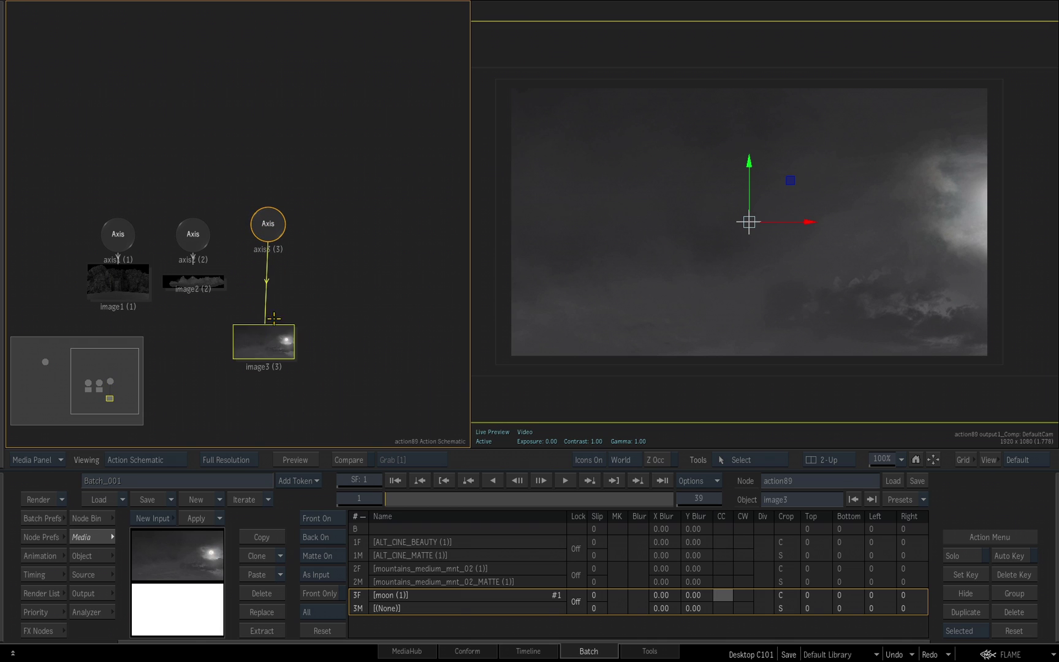
# - Raise the mountain and ALT_CINE axes above their images, and realign the moon's axis over its image
pyautogui.moveTo(192, 235); pyautogui.dragTo(192, 197)
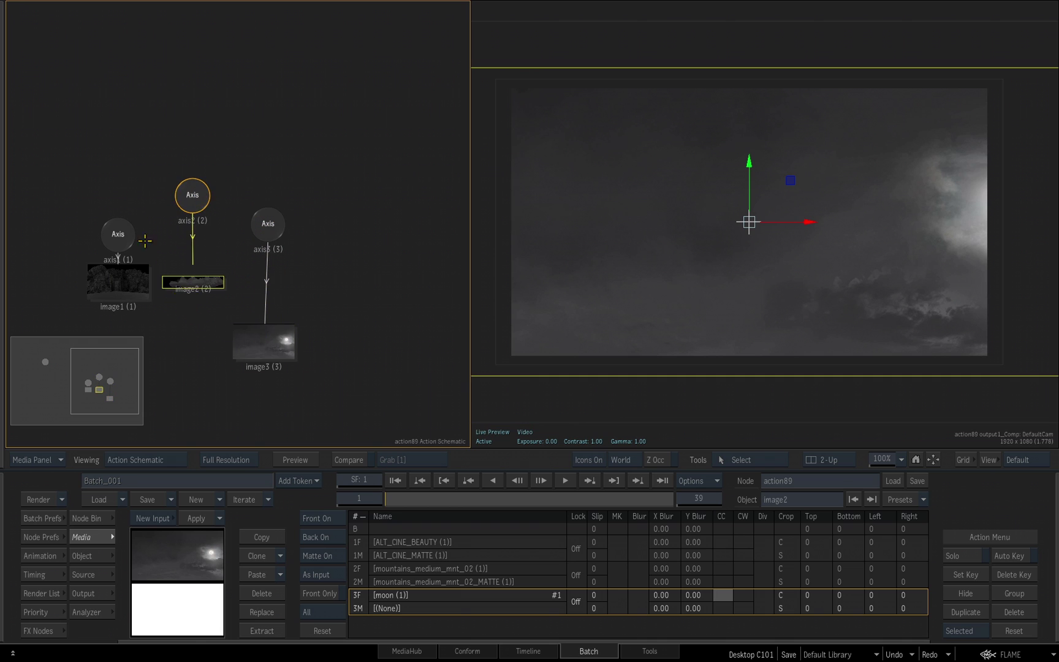
pyautogui.moveTo(118, 236); pyautogui.dragTo(117, 193)
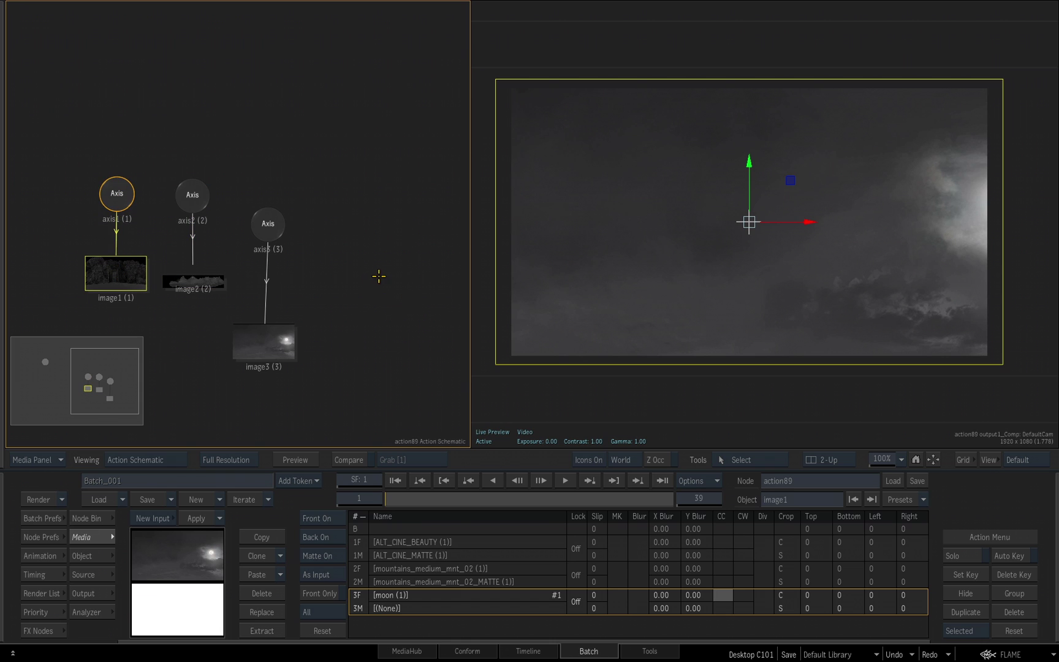
pyautogui.moveTo(267, 220); pyautogui.dragTo(262, 231)
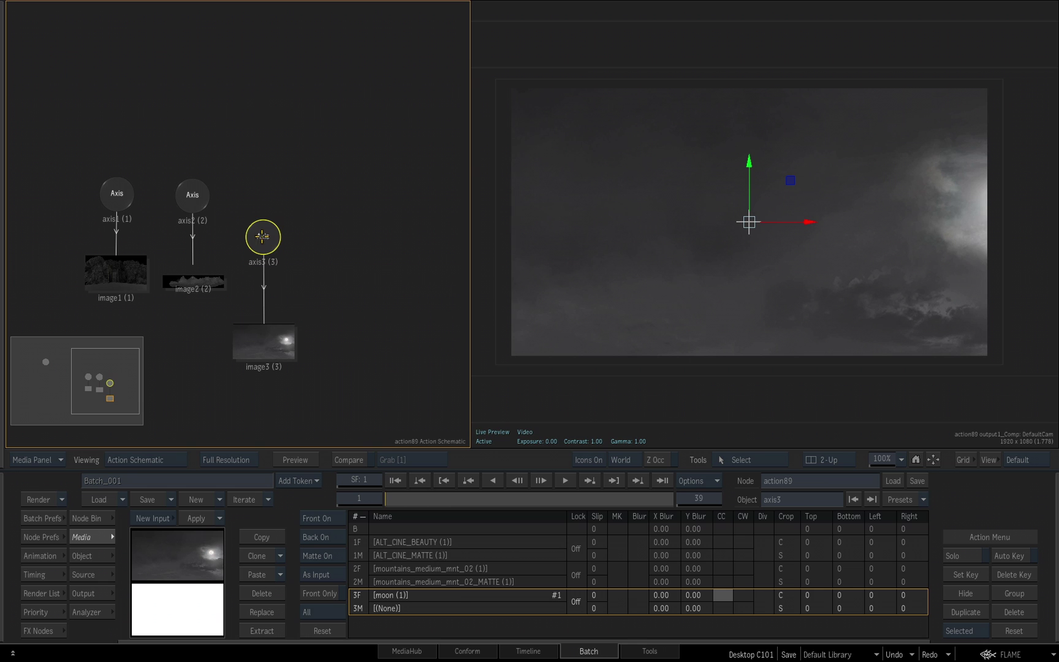
pyautogui.moveTo(263, 232)
pyautogui.mouseDown()
pyautogui.moveTo(270, 225)
pyautogui.moveTo(268, 243)
pyautogui.mouseUp()
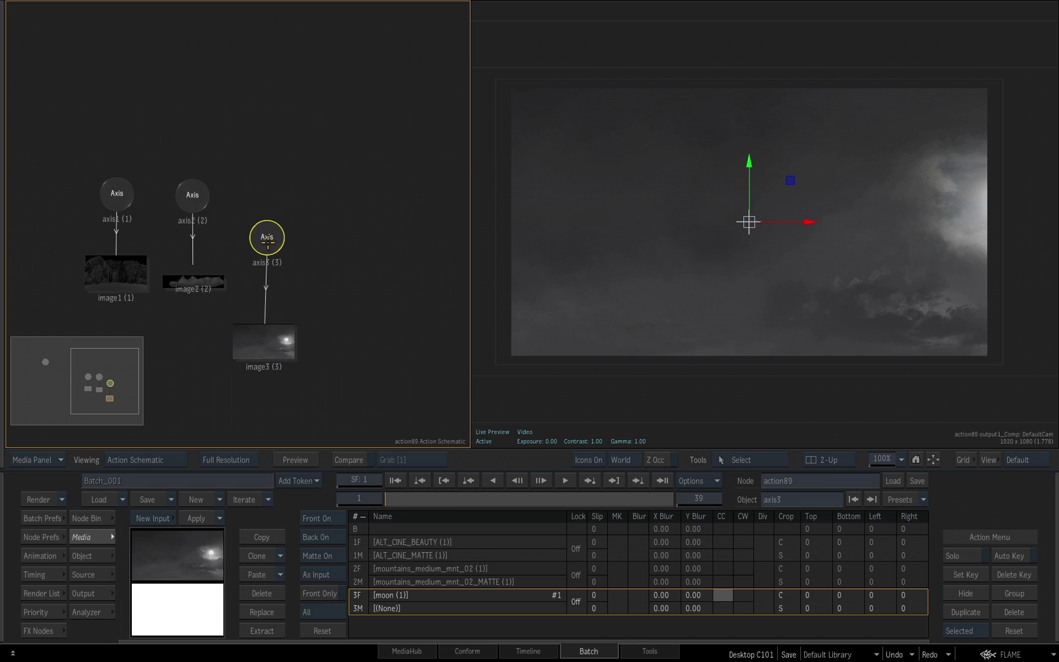
# - Show the moon axis's object settings and set its Z position to -115.00
pyautogui.click(89, 556)
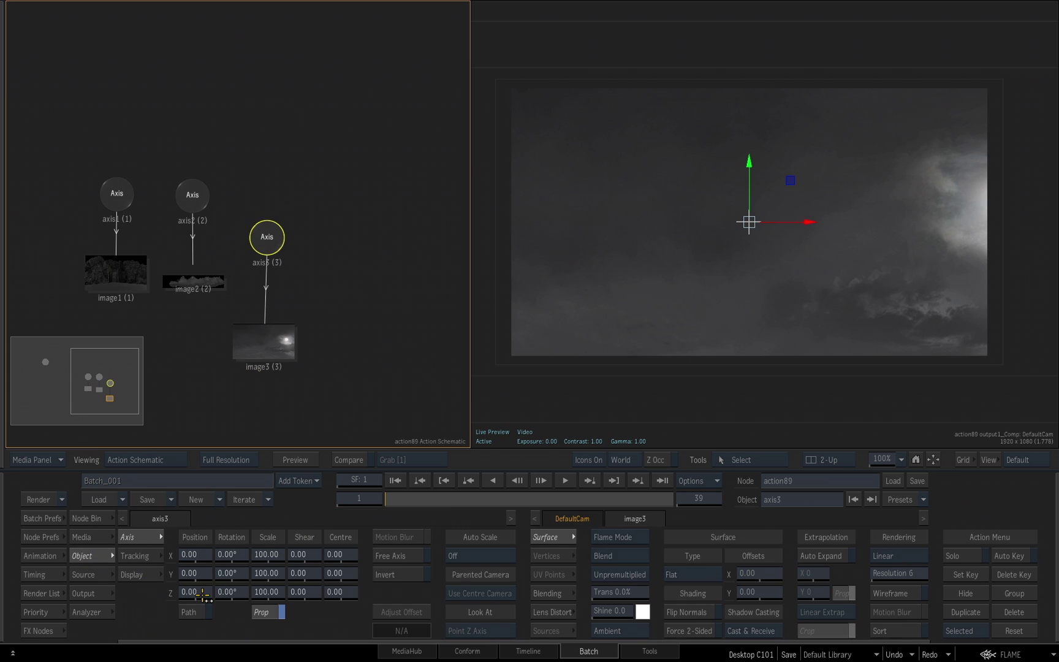
pyautogui.moveTo(343, 572); pyautogui.dragTo(165, 593)
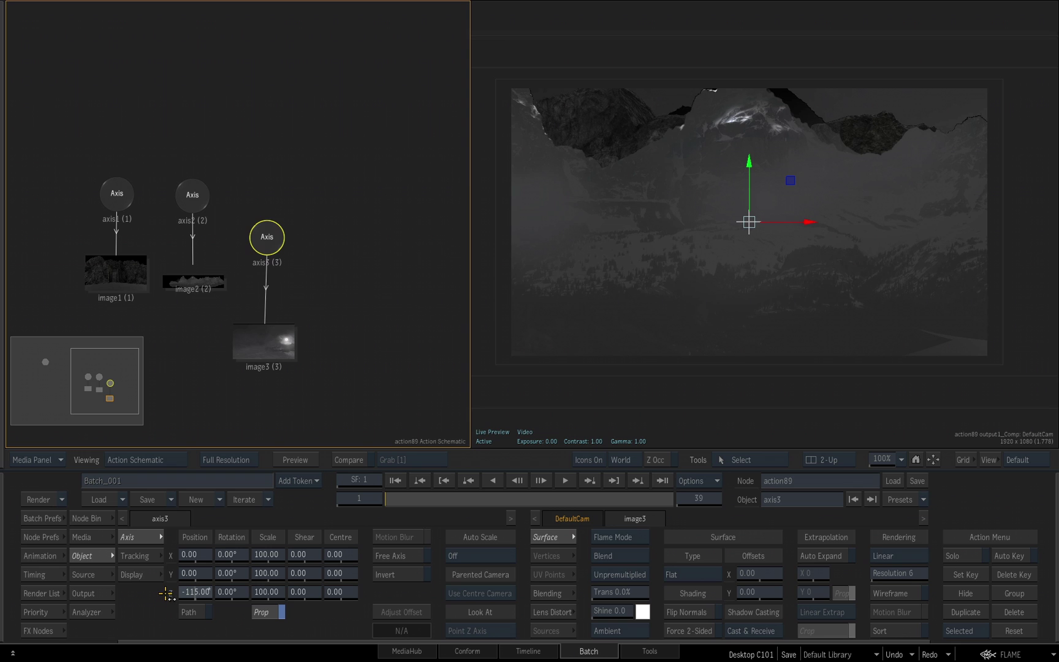
pyautogui.moveTo(165, 594); pyautogui.dragTo(164, 593)
# - Switch the Action result to the Top view and push the moon's axis back to a Z position of -372.60
pyautogui.click(723, 417)
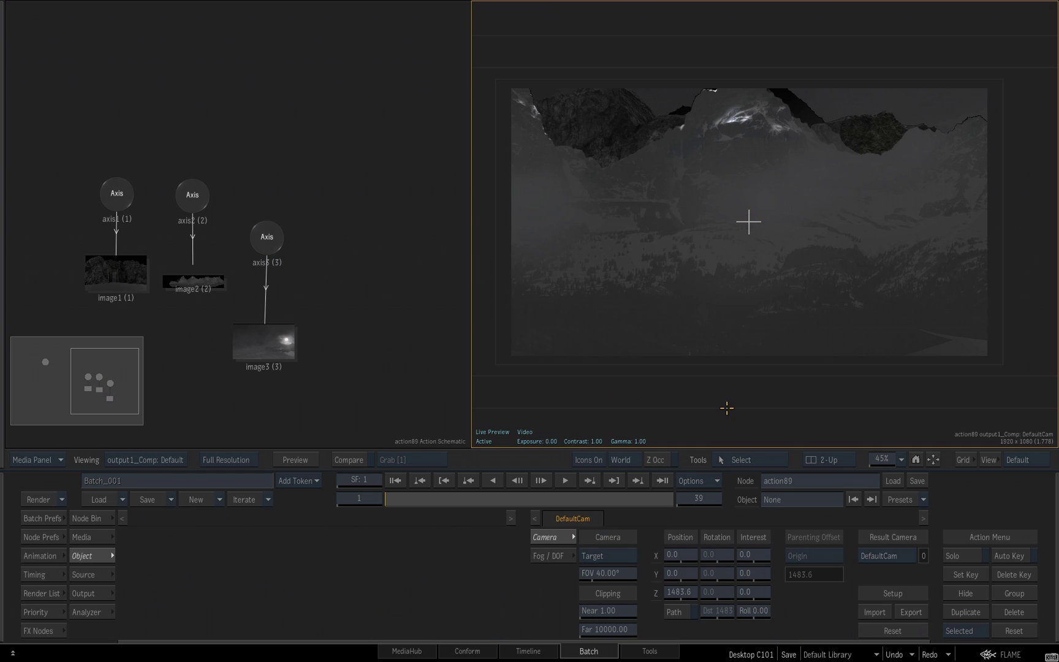
pyautogui.press('F2')
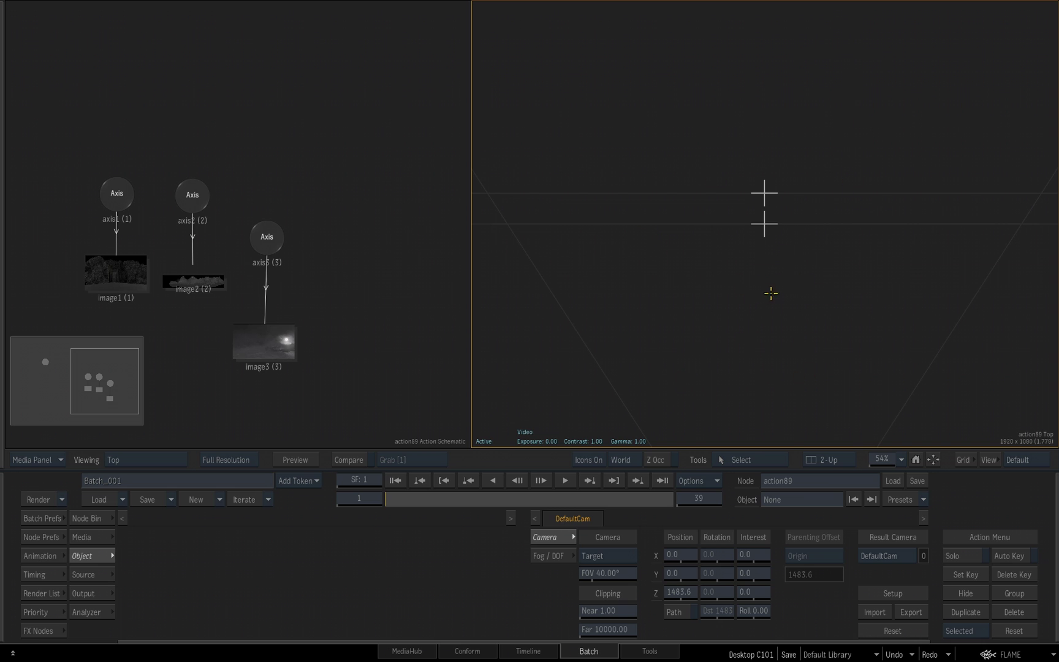
pyautogui.moveTo(773, 295); pyautogui.dragTo(558, 409)
pyautogui.click(265, 239)
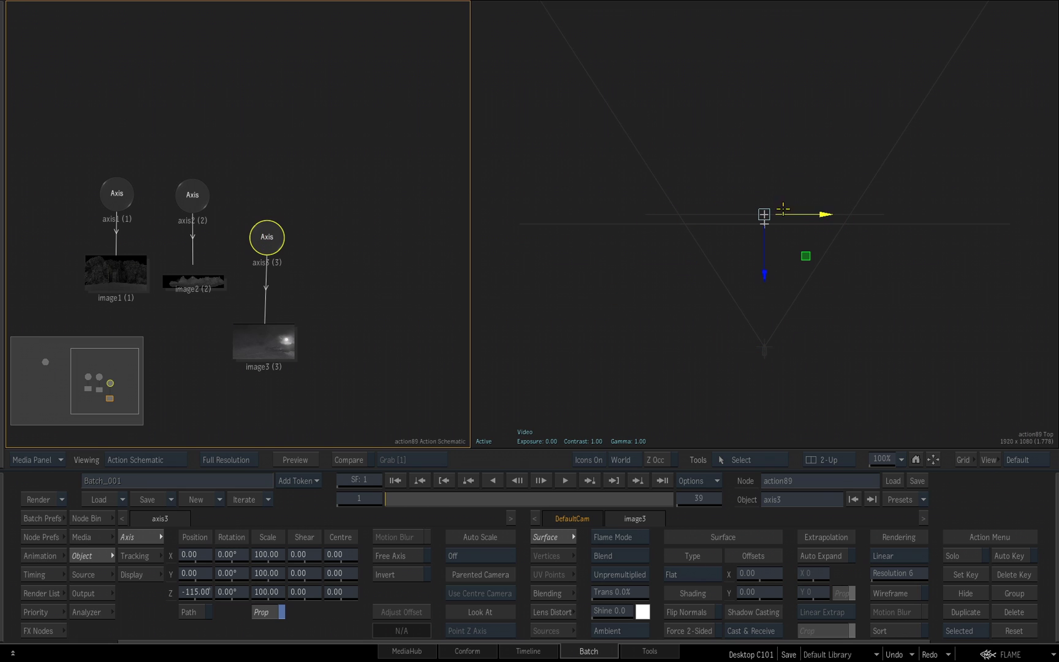
pyautogui.moveTo(765, 270); pyautogui.dragTo(690, 311)
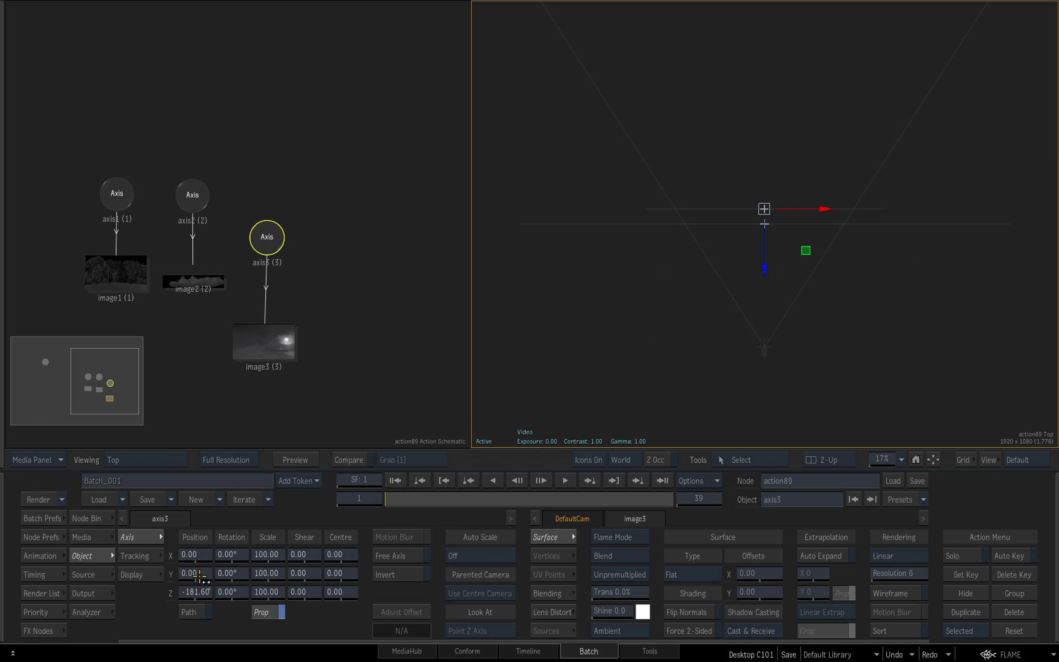
pyautogui.moveTo(196, 592); pyautogui.dragTo(747, 326)
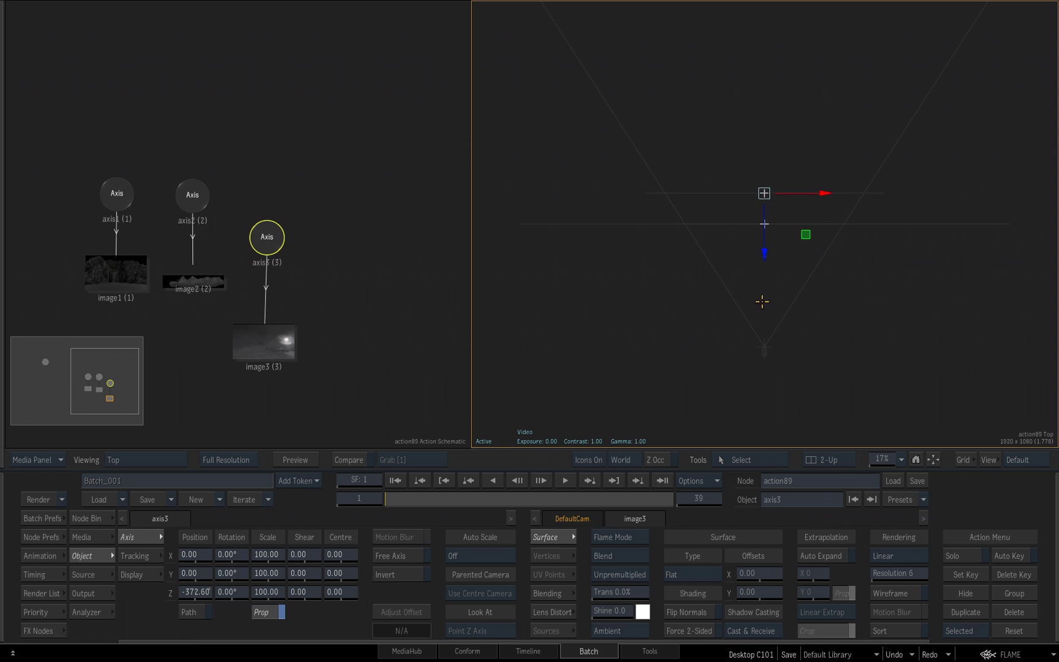
# - Return the Action result to the default camera output view and reset the moon axis's Z position to 0.00
pyautogui.press('F4')
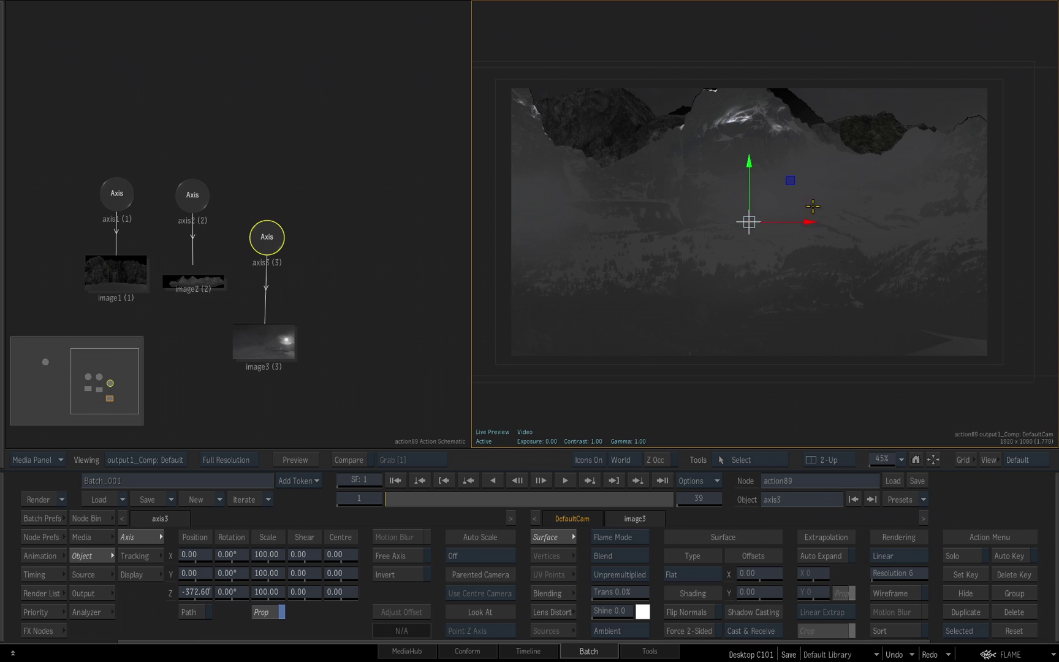
pyautogui.click(201, 591)
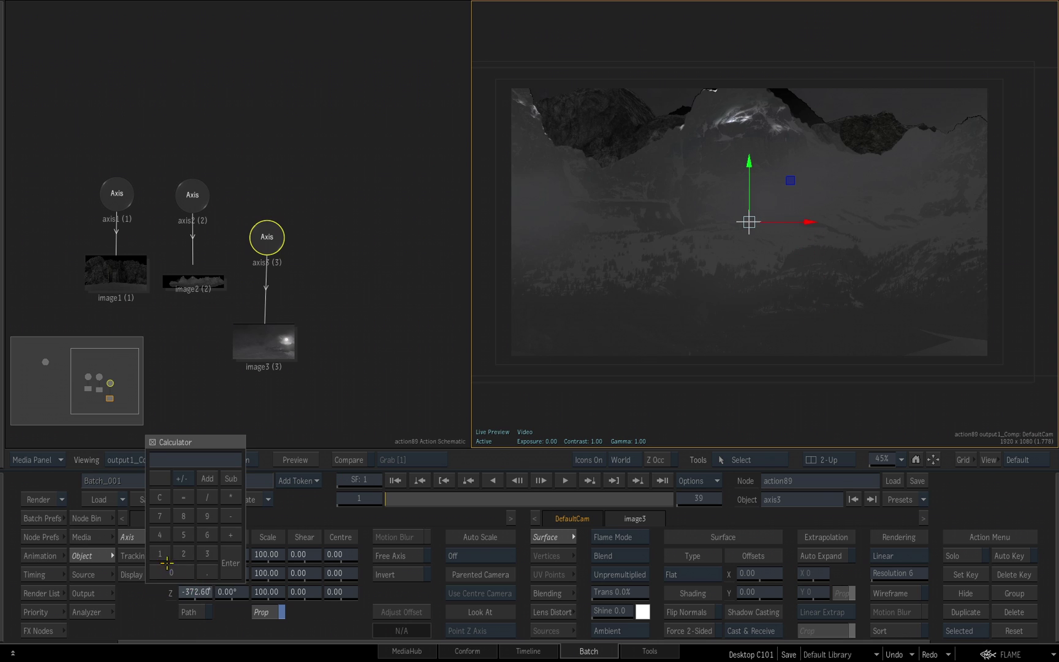
pyautogui.click(228, 564)
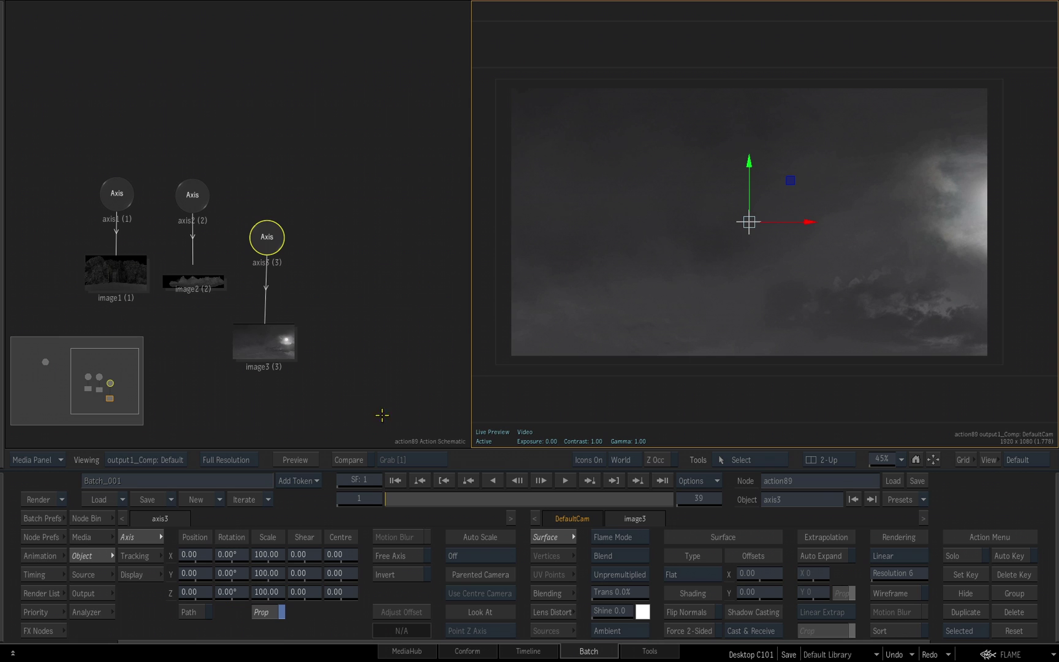
# - Show the Action media list and select the mountain, ALT_CINE and moon layers in turn to review their order
pyautogui.click(93, 539)
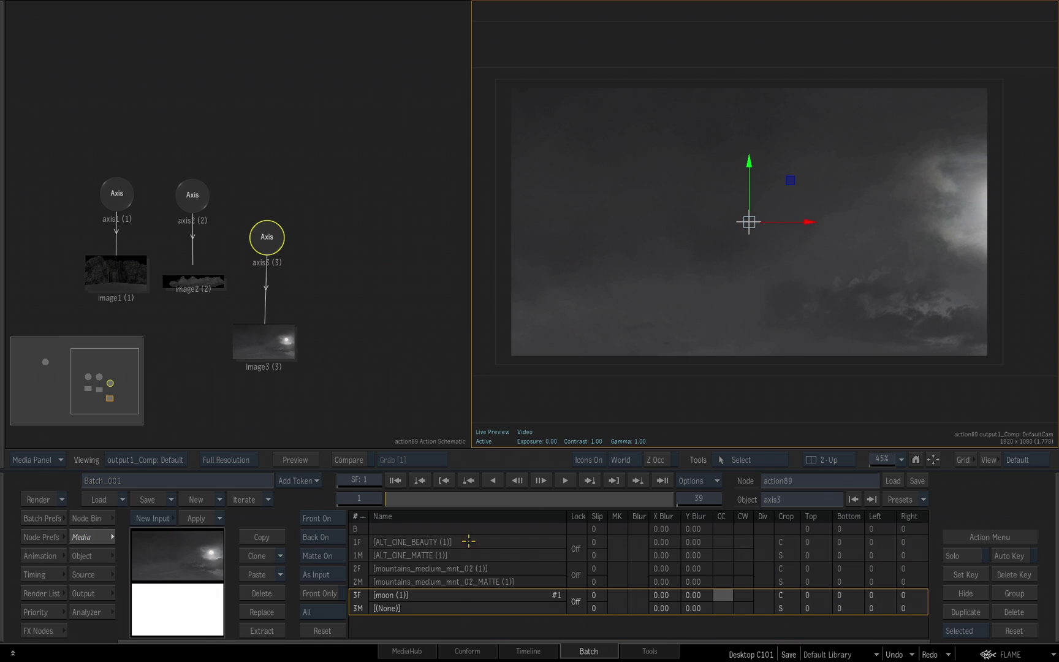
pyautogui.click(361, 573)
pyautogui.click(359, 548)
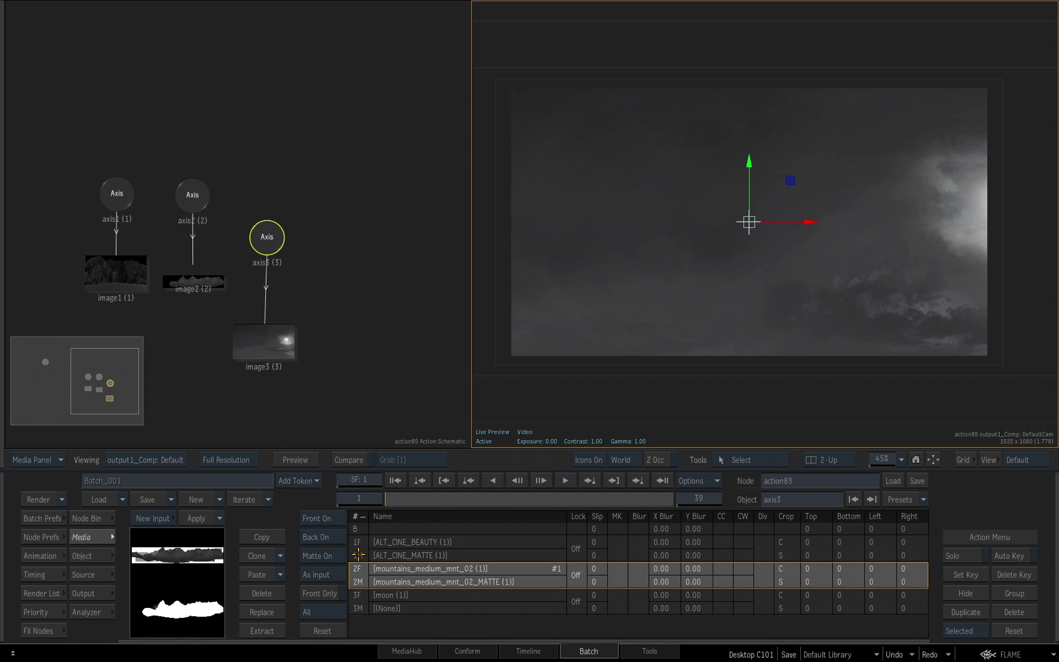
pyautogui.click(357, 598)
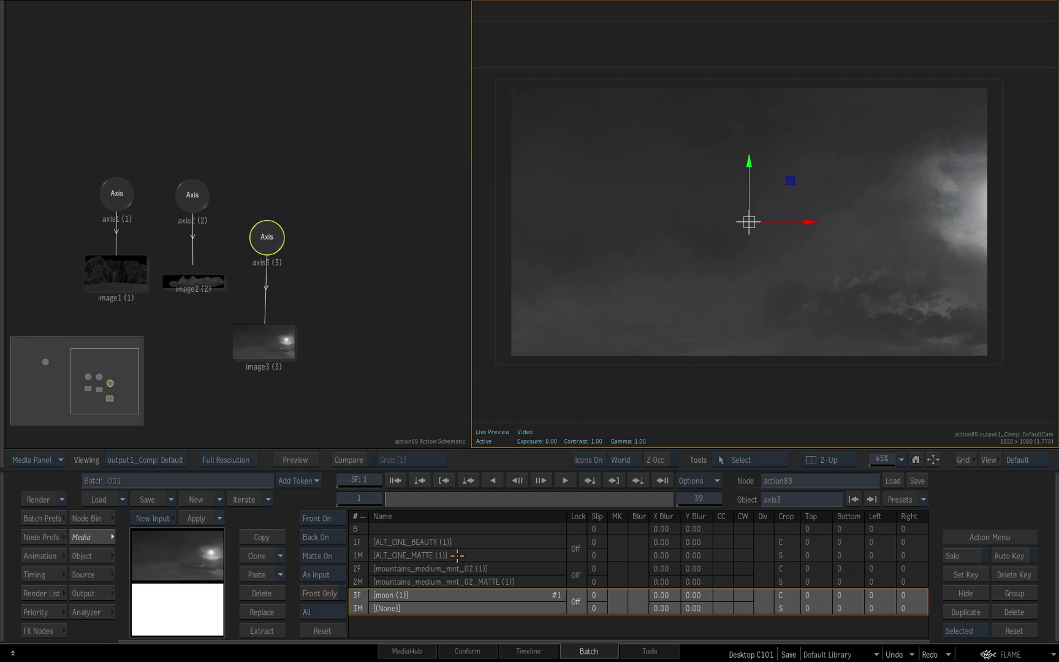
# - Open the Priority Editor and select the entries for image1, image2 and image3 to match them with the schematic
pyautogui.click(35, 612)
pyautogui.click(250, 569)
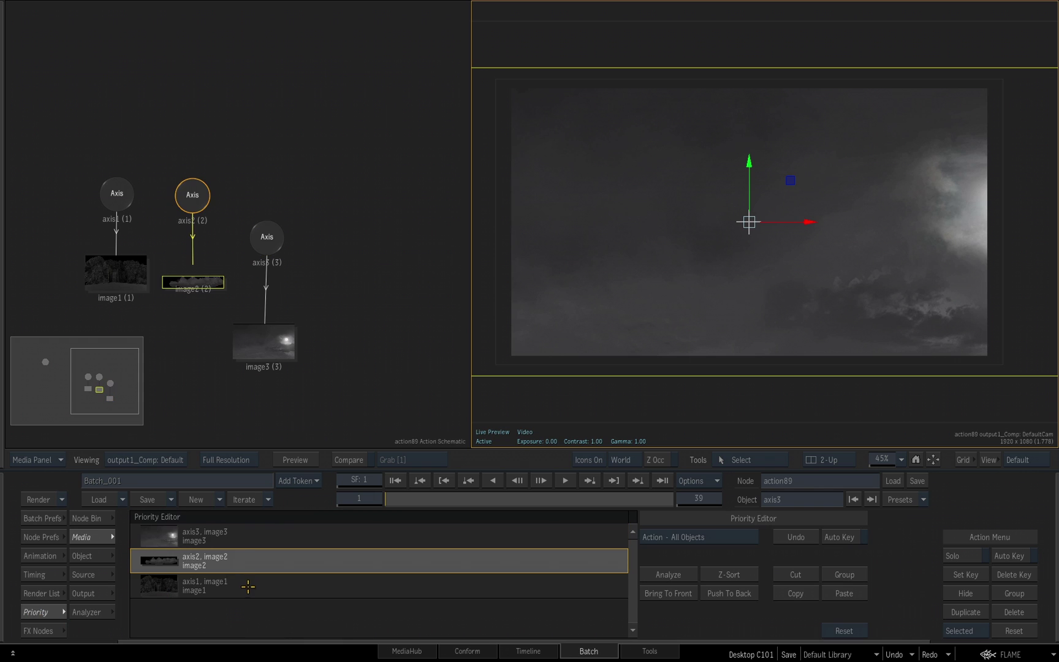
pyautogui.click(248, 588)
pyautogui.click(251, 549)
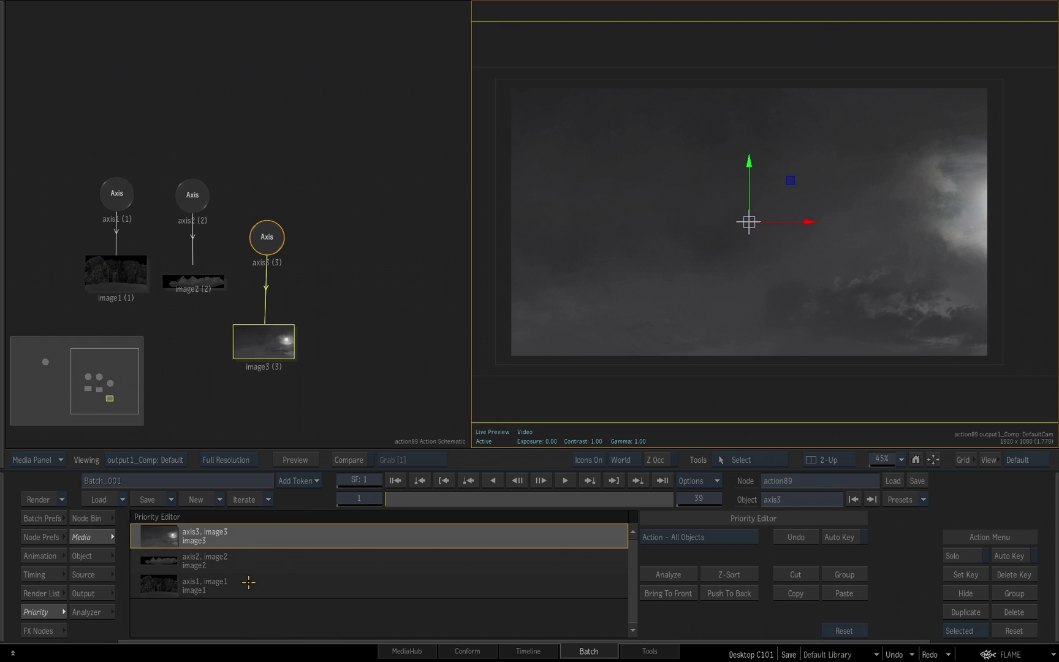
pyautogui.click(249, 563)
pyautogui.click(254, 587)
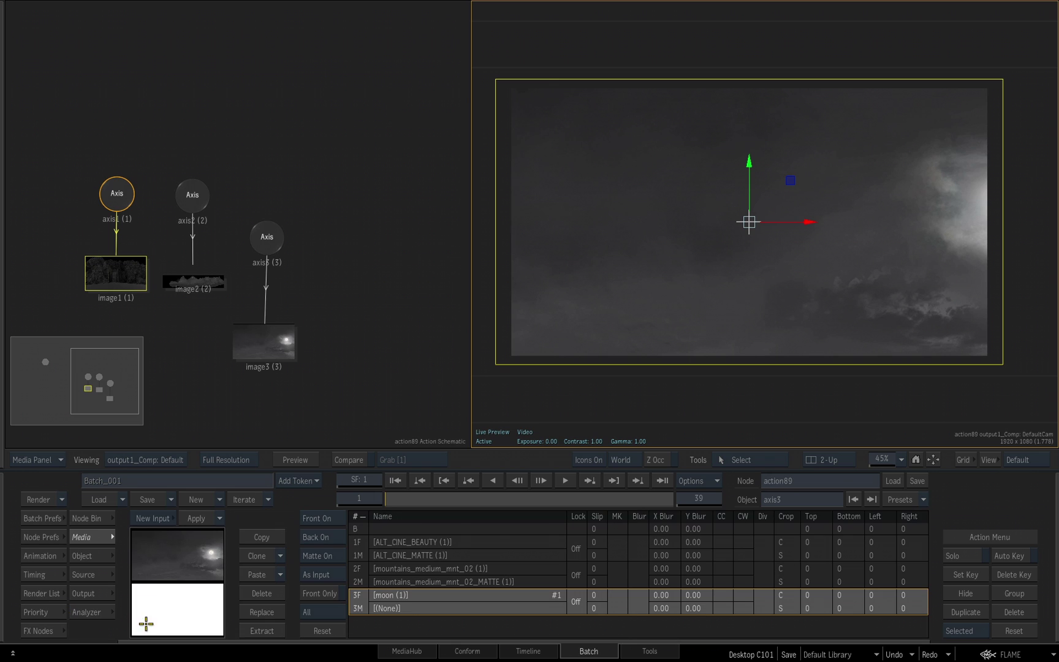
# - Reorder the Action priorities so ALT_CINE (image1) comes first, the mountain (image2) second and the moon (image3) last
pyautogui.click(38, 612)
pyautogui.press('p')
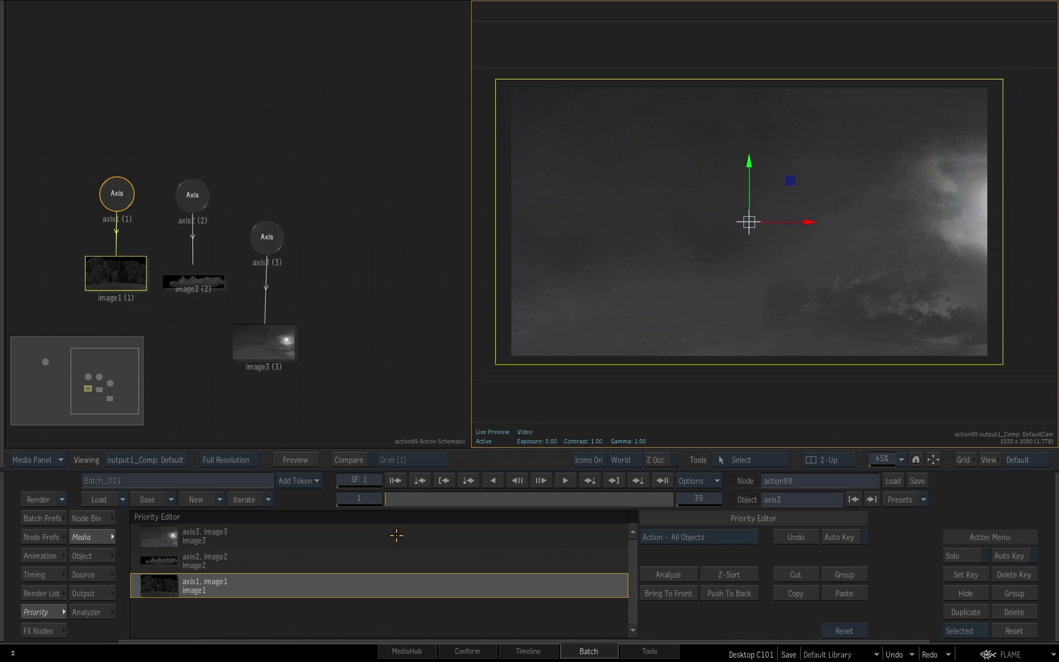
pyautogui.click(169, 536)
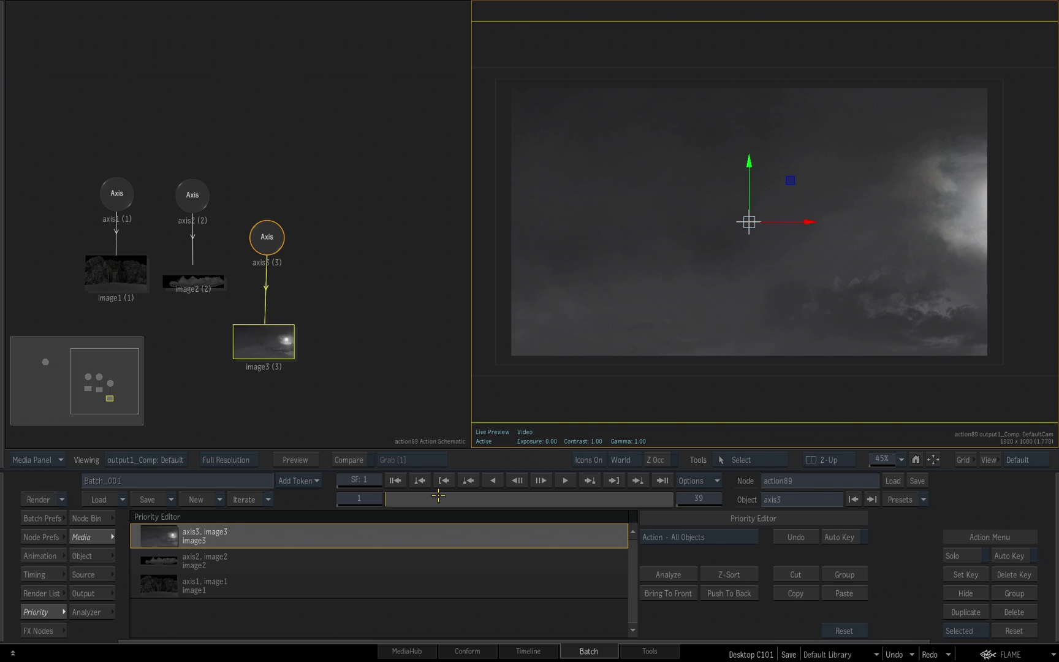
pyautogui.moveTo(233, 536); pyautogui.dragTo(257, 624)
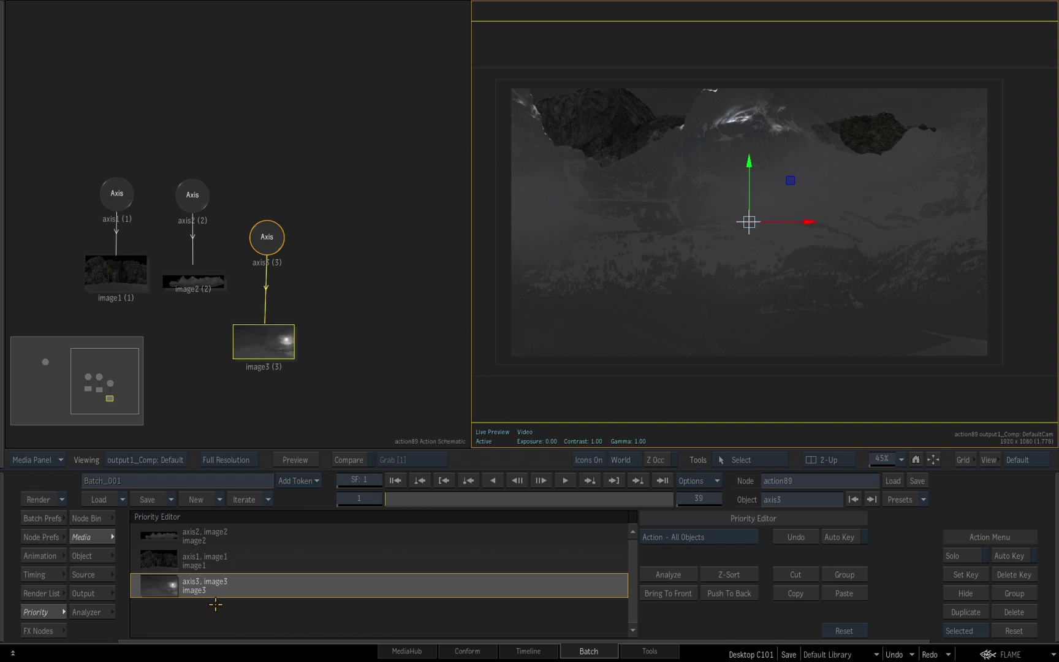
pyautogui.click(214, 535)
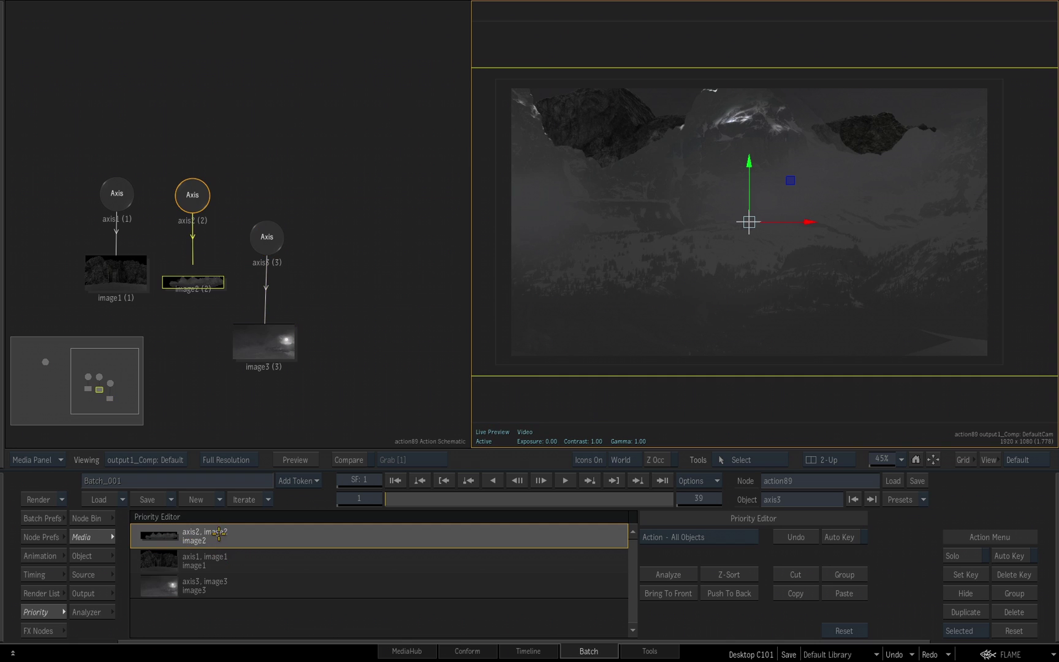
pyautogui.moveTo(219, 534); pyautogui.dragTo(224, 581)
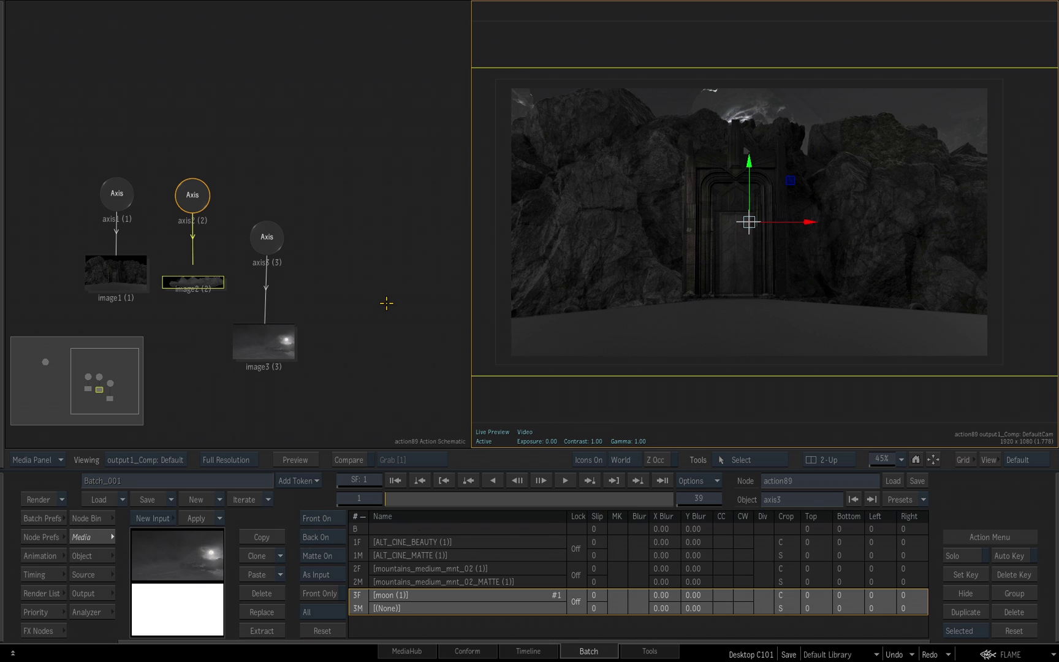
# - Select the ALT_CINE, mountain and moon layers in the Action media list to compare their order with the priorities
pyautogui.click(358, 544)
pyautogui.click(358, 582)
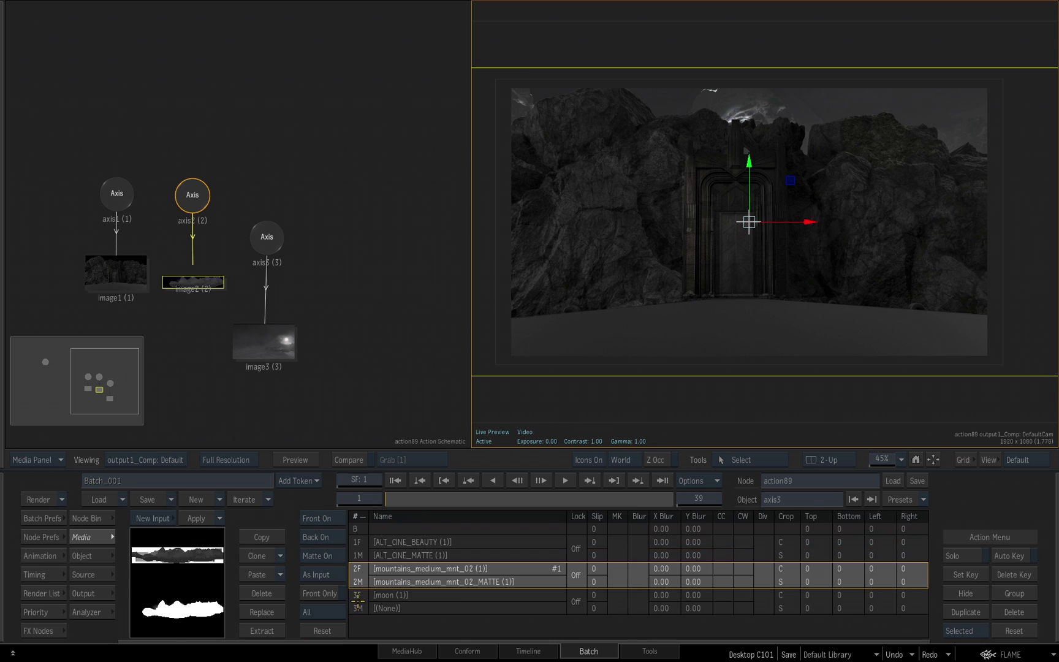
pyautogui.click(357, 600)
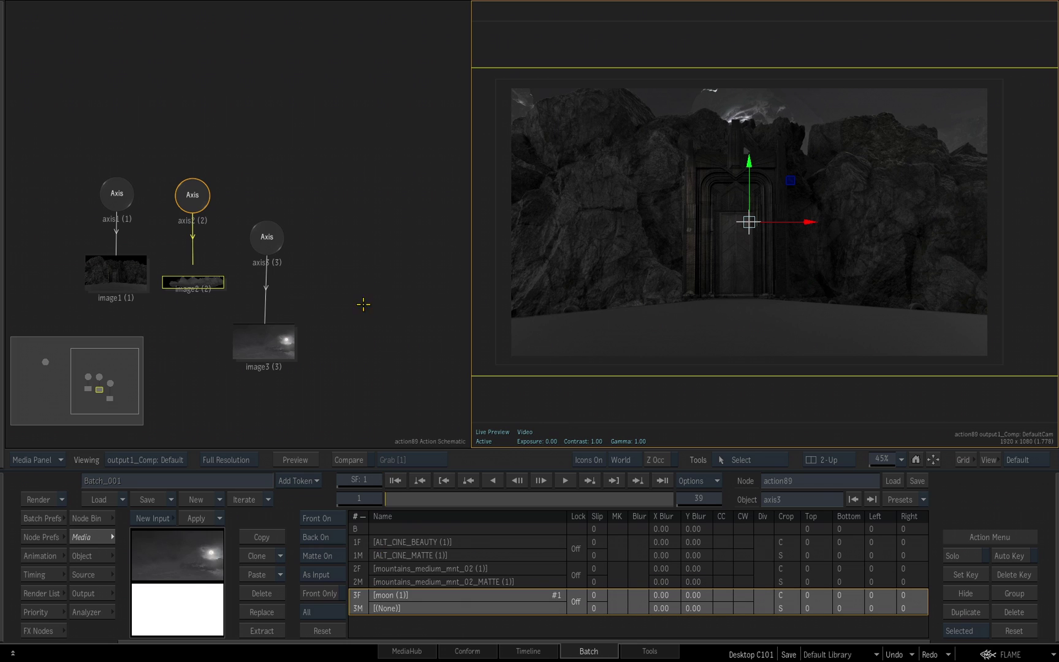